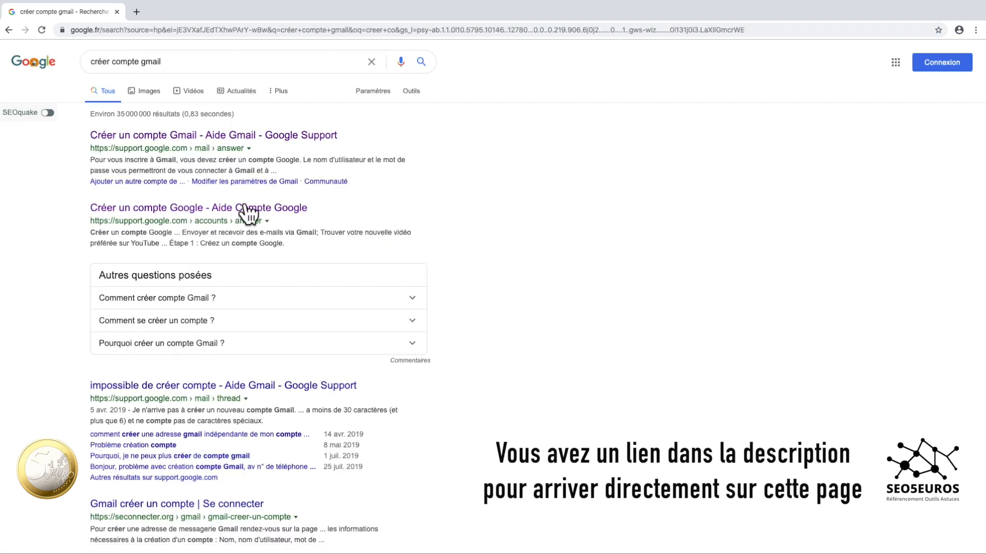
- Open the 'Créer un compte Google' help page and launch its sign-up form in a new tab
left_click(203, 209)
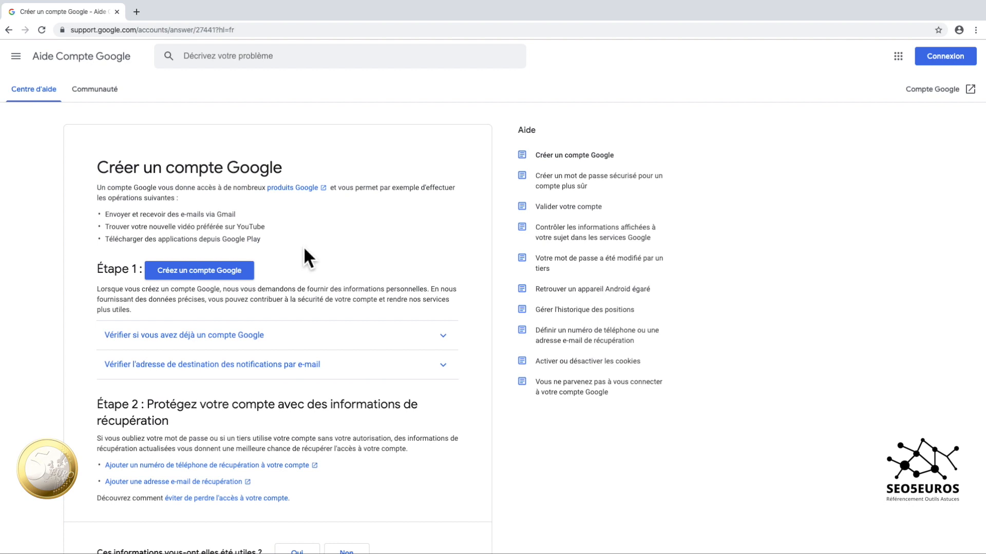
left_click(235, 272)
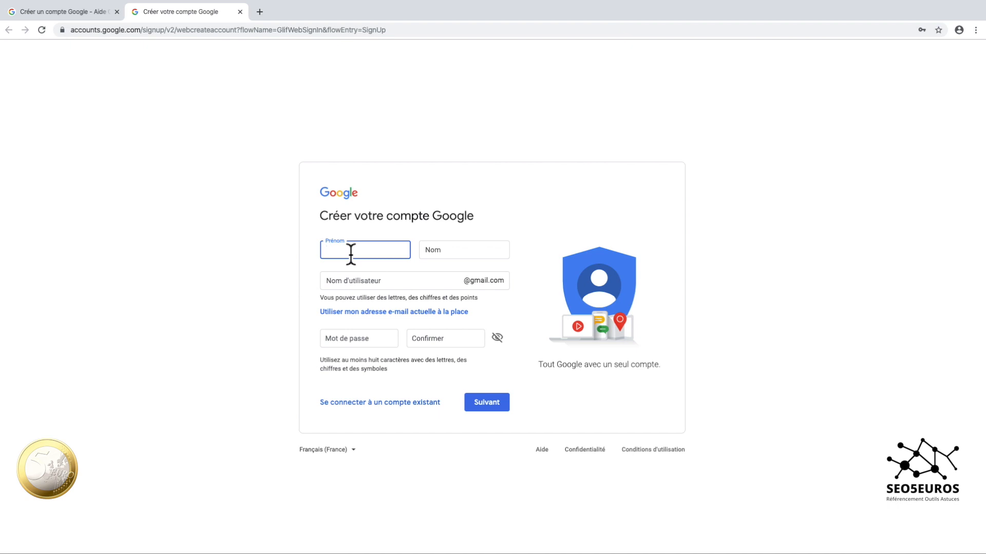
- Enter the first name, last name and a chosen Gmail username
key("Tab")
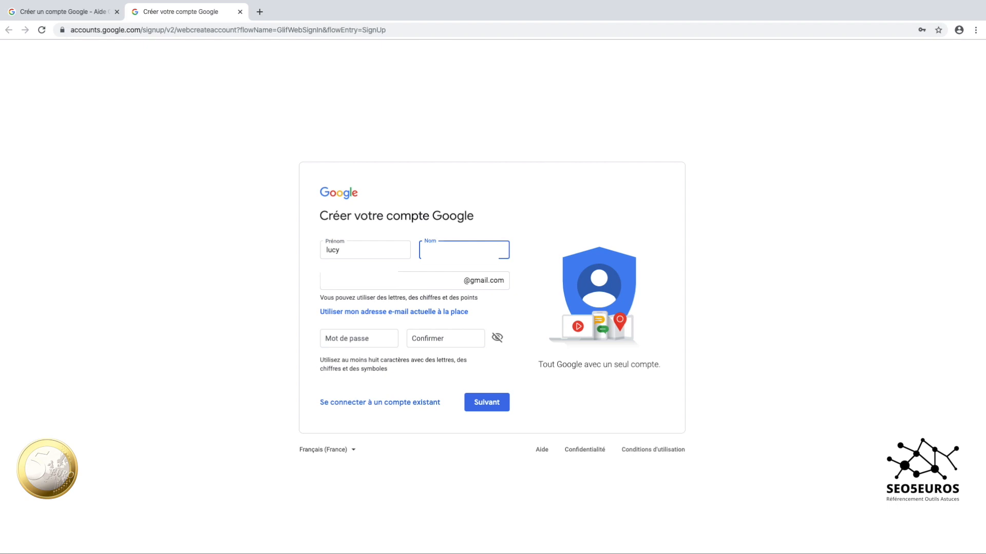
left_click(397, 289)
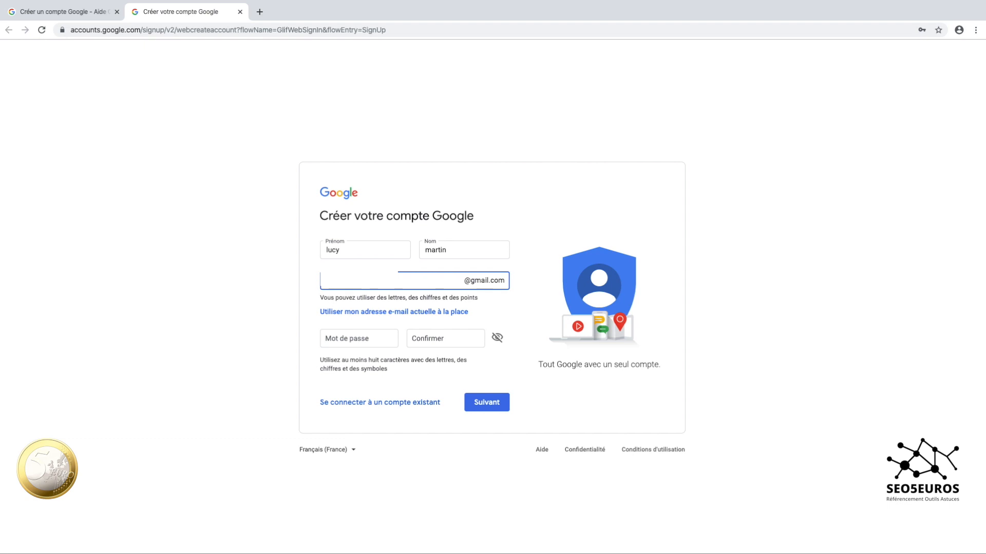
- Type the account password visibly and paste the same password into the confirmation field
left_click(367, 343)
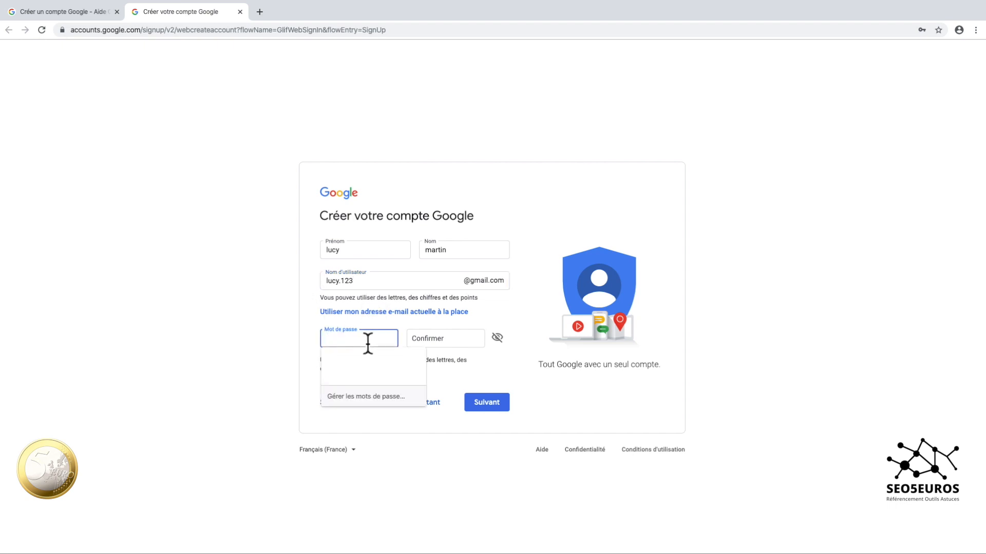
left_click(496, 338)
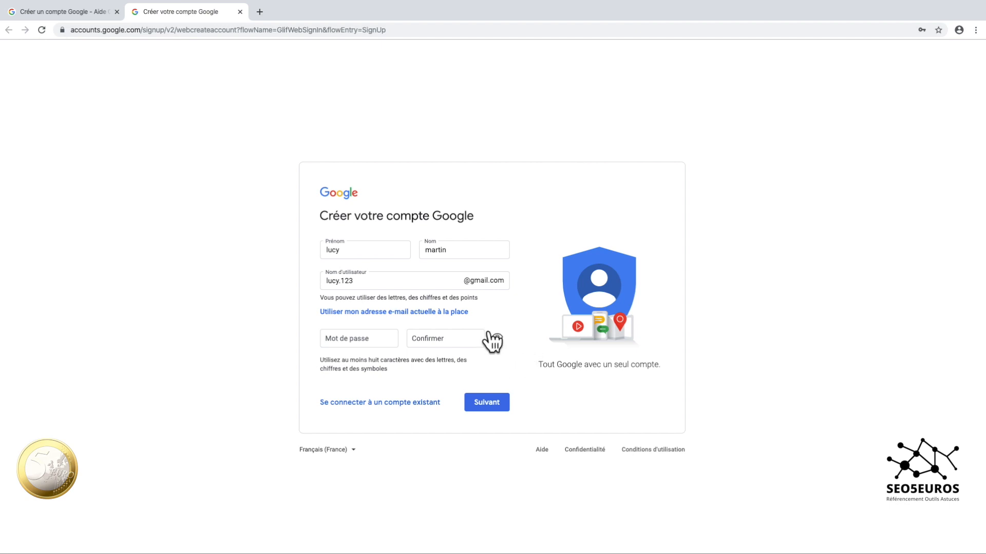
left_click(367, 344)
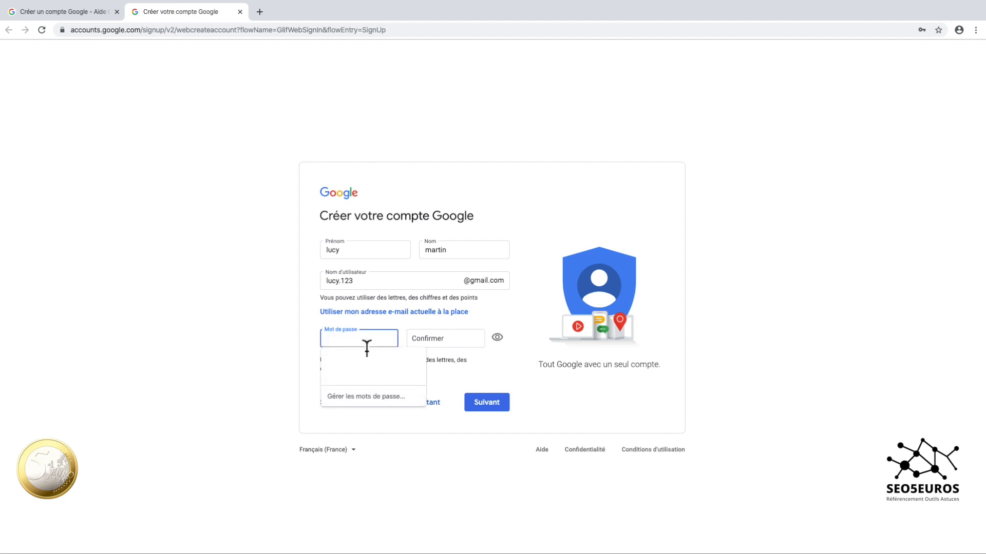
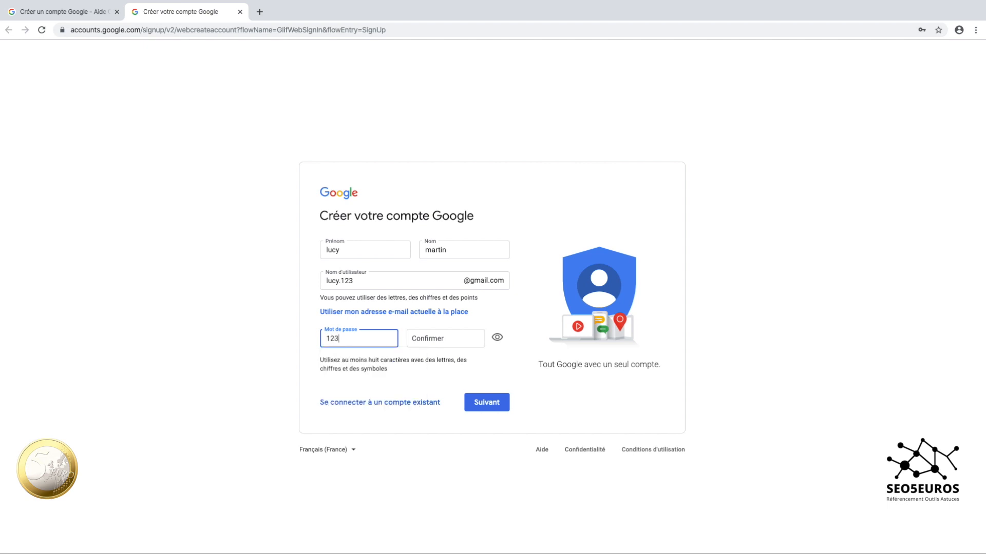
left_click_drag(390, 340, 315, 340)
key("ctrl+c")
left_click(427, 342)
key("ctrl+v")
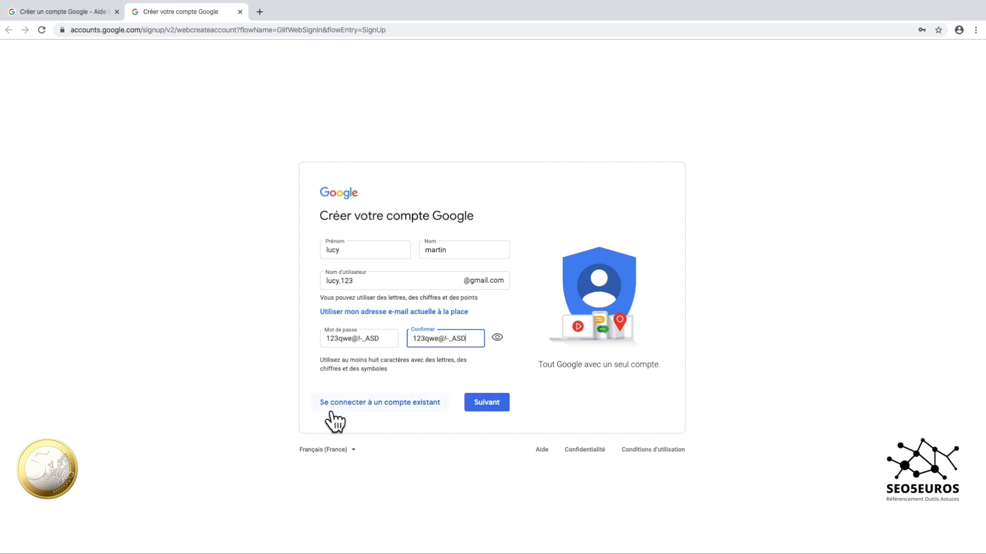
- Replace the already-taken Gmail username with a longer variant until it is accepted
left_click(505, 400)
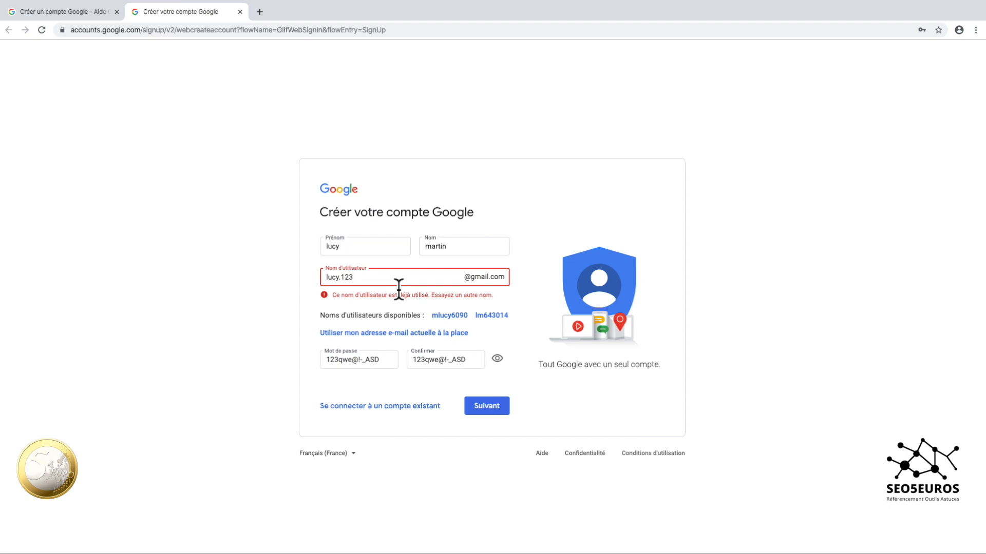
type("98")
left_click(486, 406)
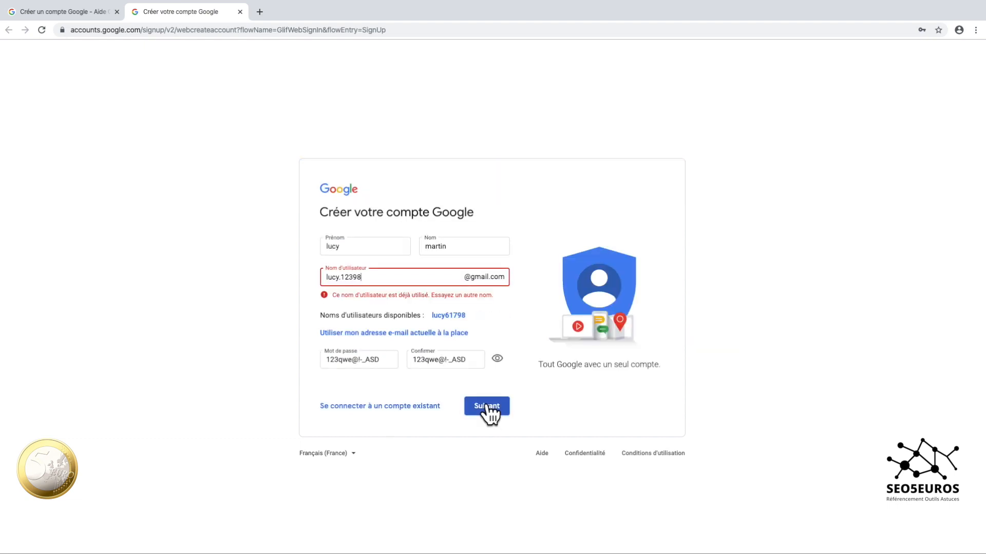
key("BackSpace")
key("BackSpace")
key("BackSpace")
key("BackSpace")
key("BackSpace")
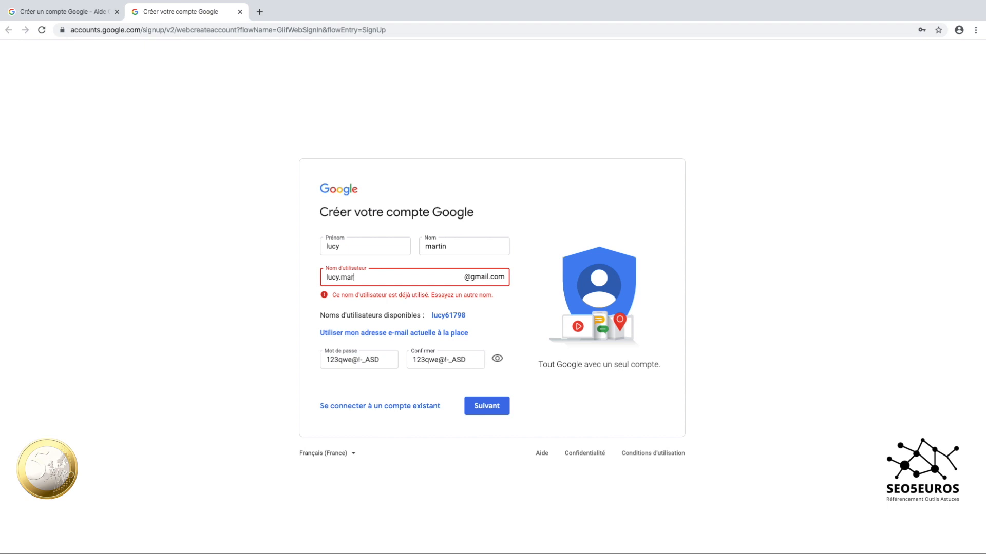
left_click(479, 406)
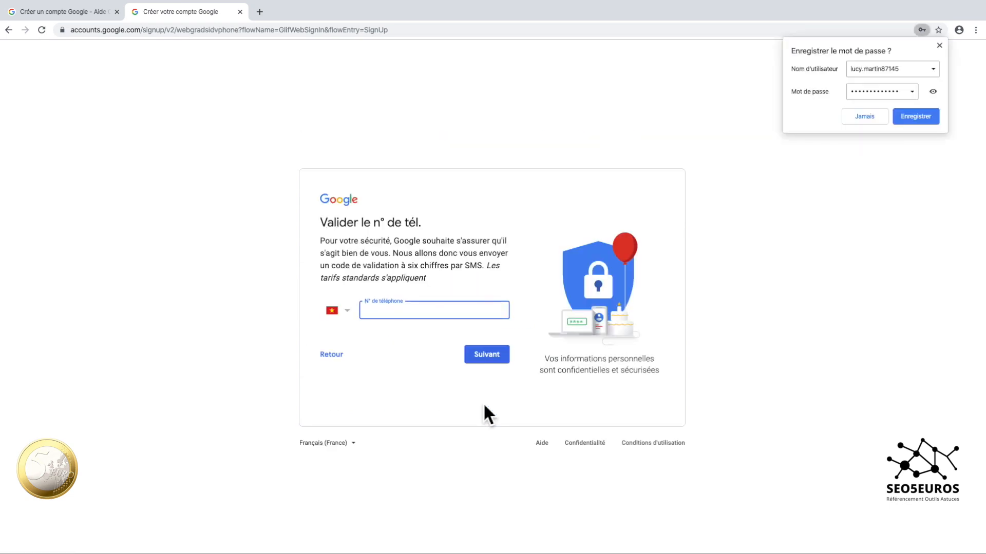
- Choose France as phone country, send the code to the phone number, and enter the SMS code
left_click(344, 313)
scroll(384, 387, "down", 3)
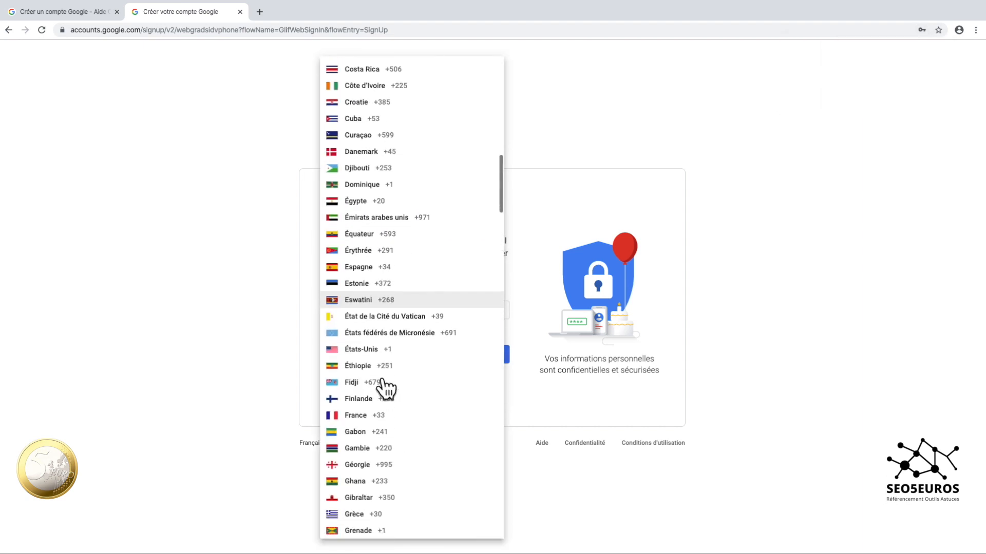
left_click(383, 382)
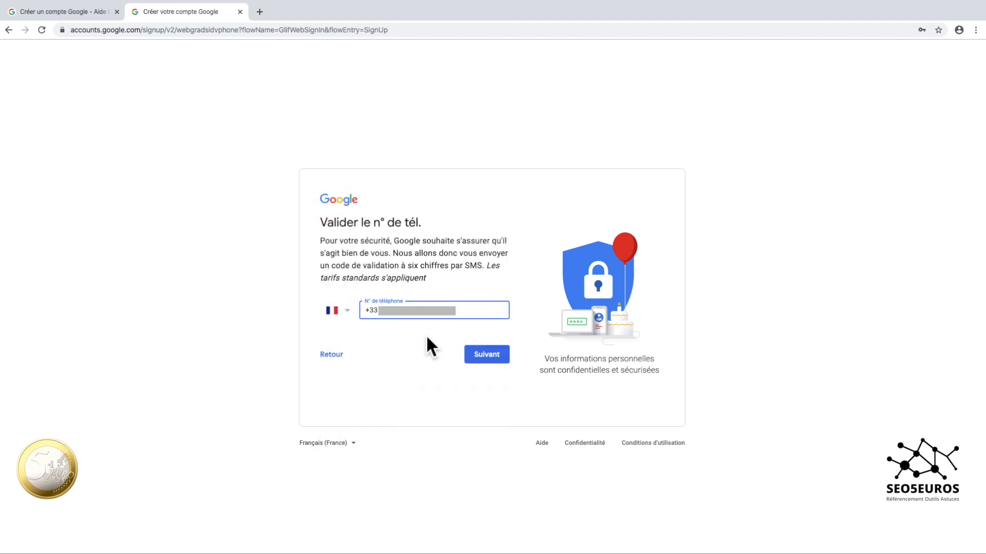
left_click(487, 362)
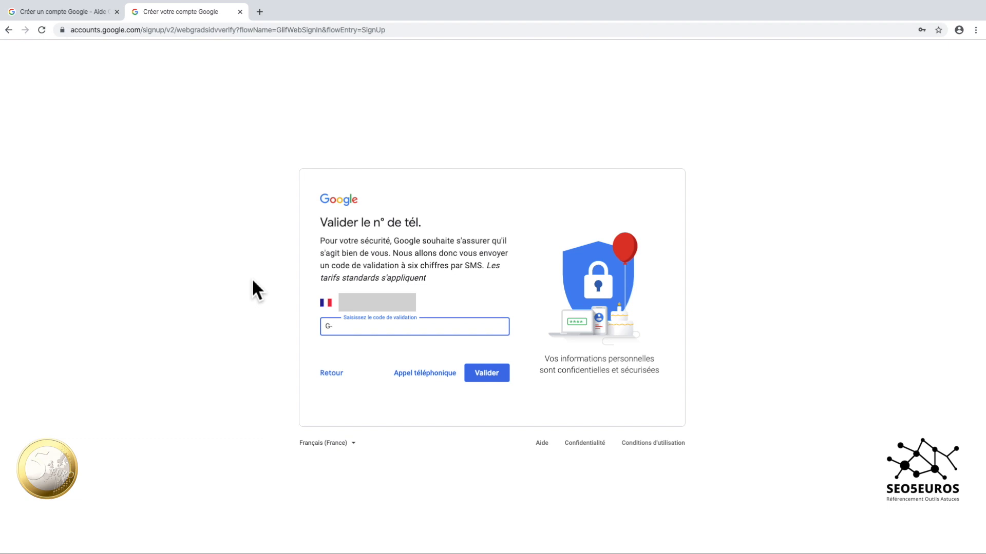
- Submit the SMS validation code and leave the optional phone number field empty
left_click(494, 378)
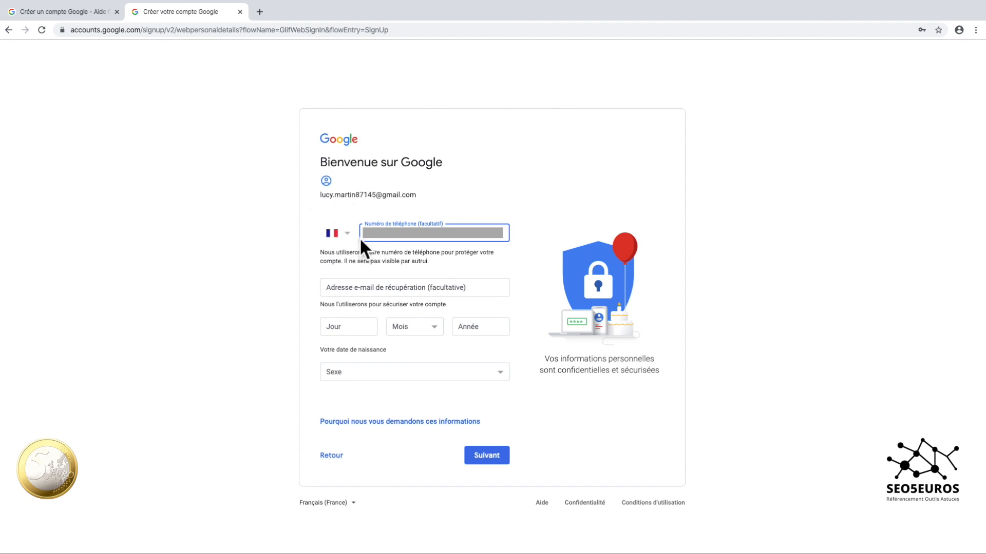
left_click(330, 292)
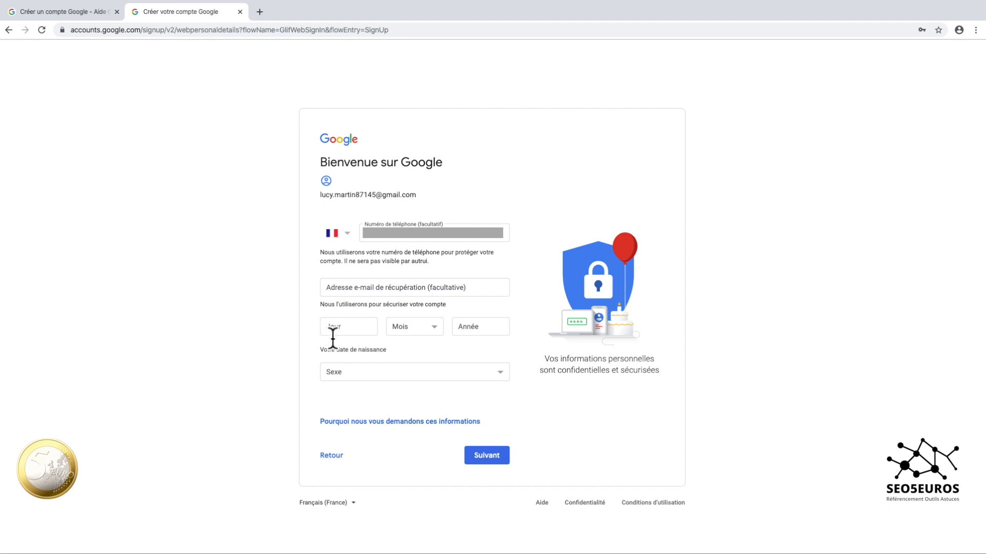
left_click(489, 458)
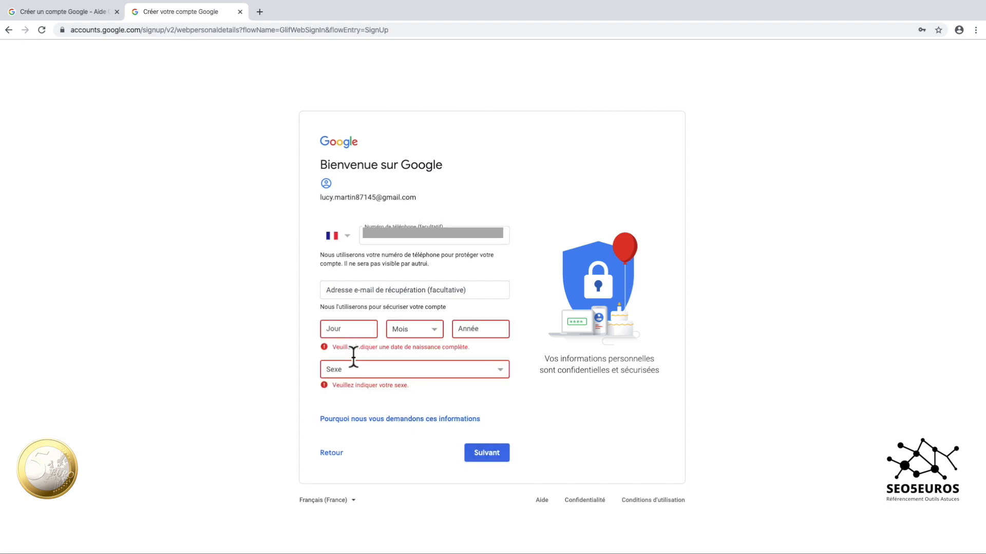
left_click(347, 334)
type("01")
key("Tab")
left_click(436, 328)
left_click(418, 359)
left_click(483, 331)
type("1967")
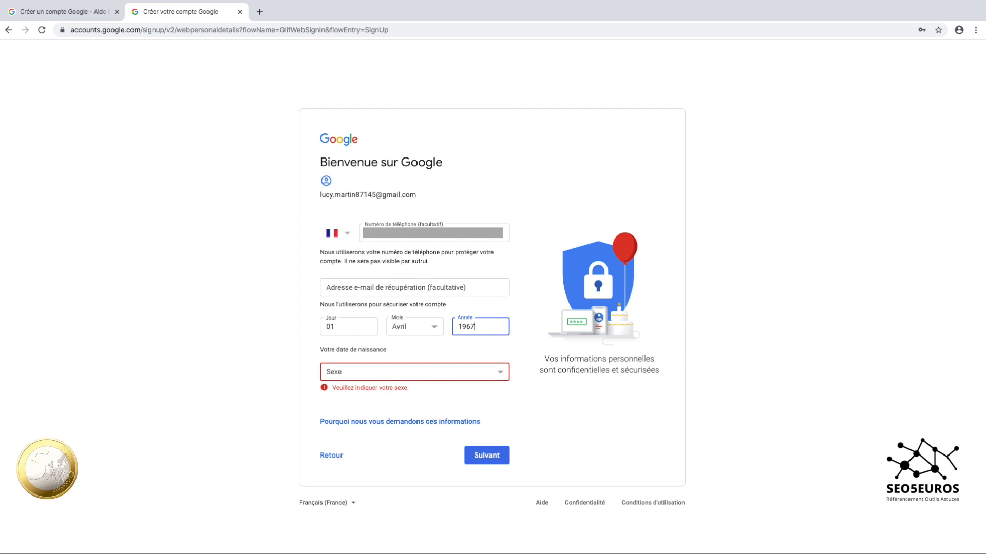
left_click(463, 370)
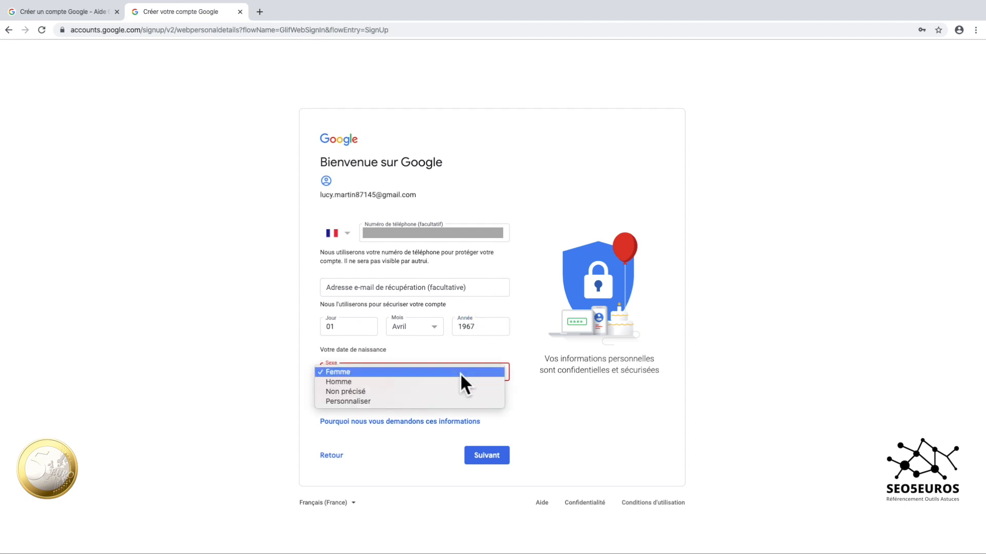
left_click(458, 391)
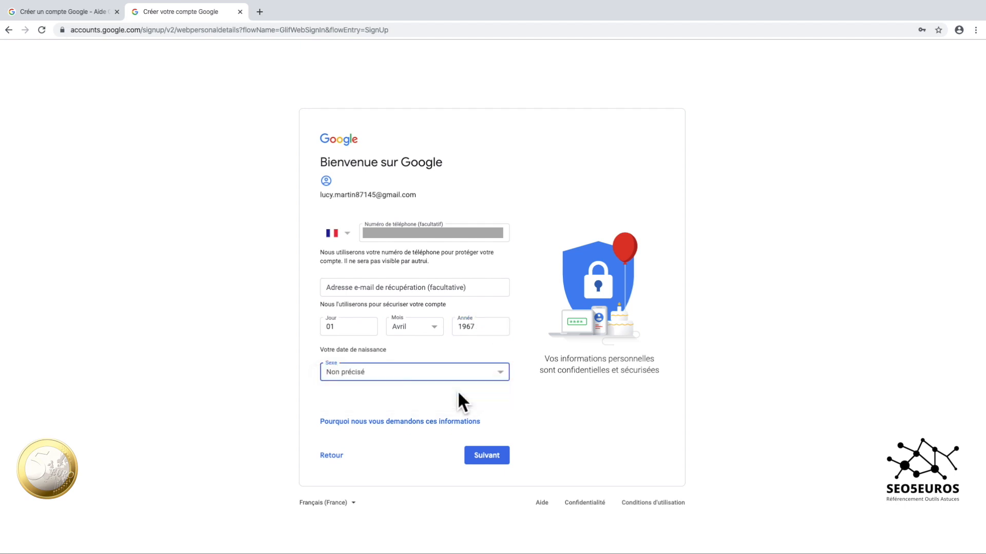
left_click(487, 456)
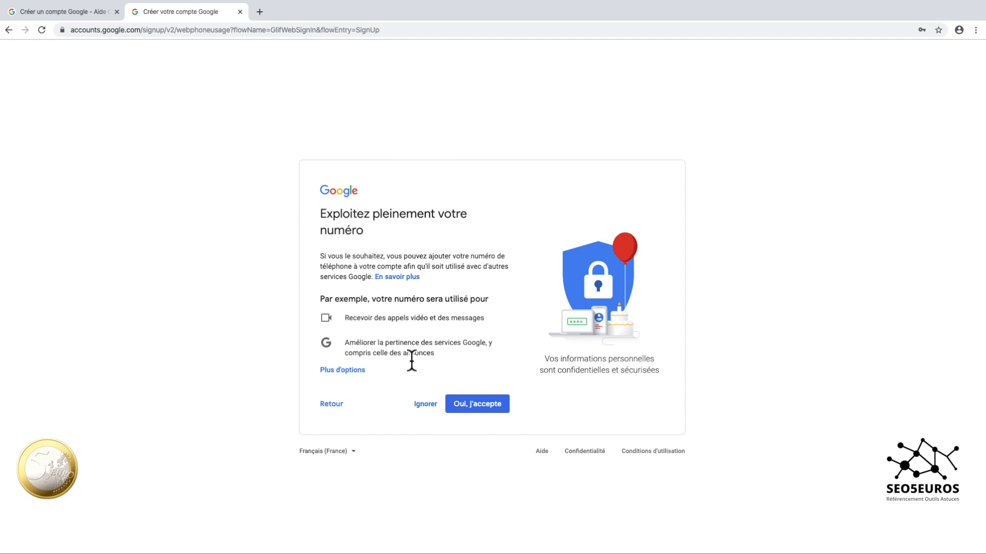
- Review the detailed phone usage preferences, then skip linking the phone to Google services
left_click(343, 370)
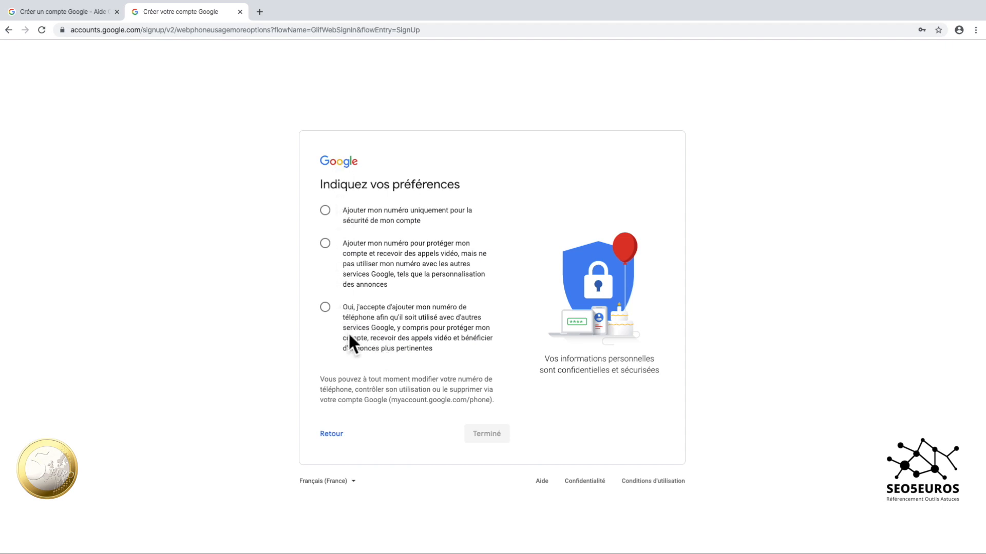
left_click(336, 436)
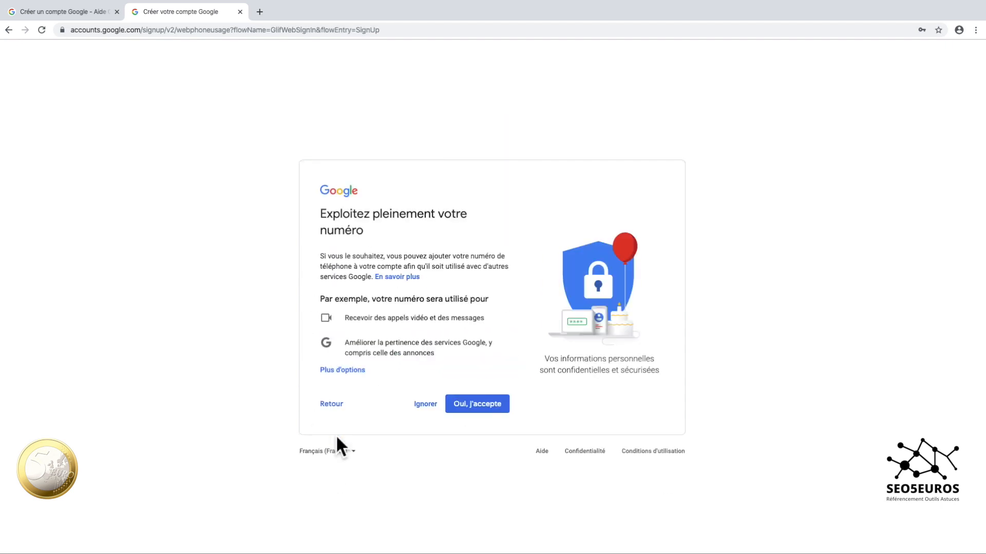
left_click(421, 406)
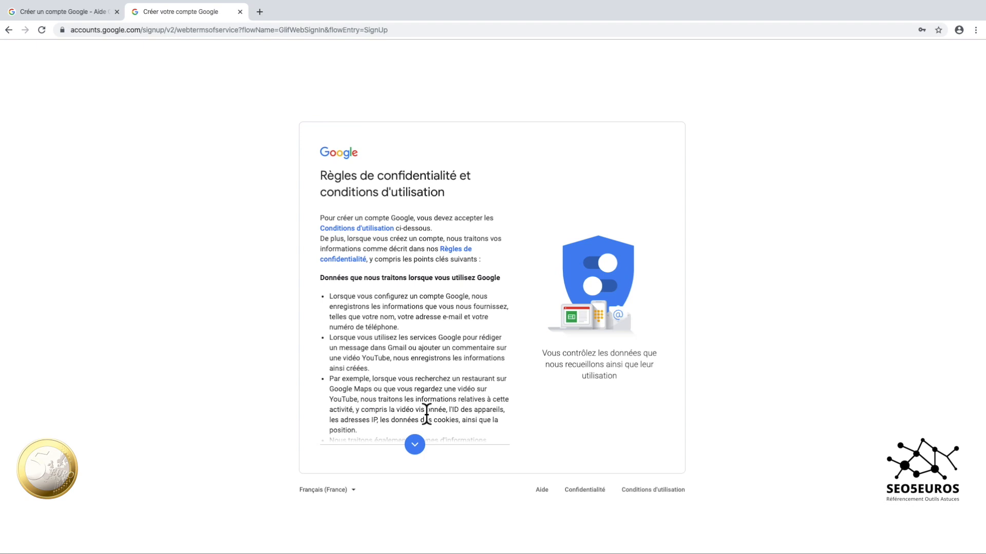
- Expand the personalisation options, decline saving web and app activity, and choose non-personalised ads
scroll(427, 414, "down", 5)
scroll(430, 389, "down", 8)
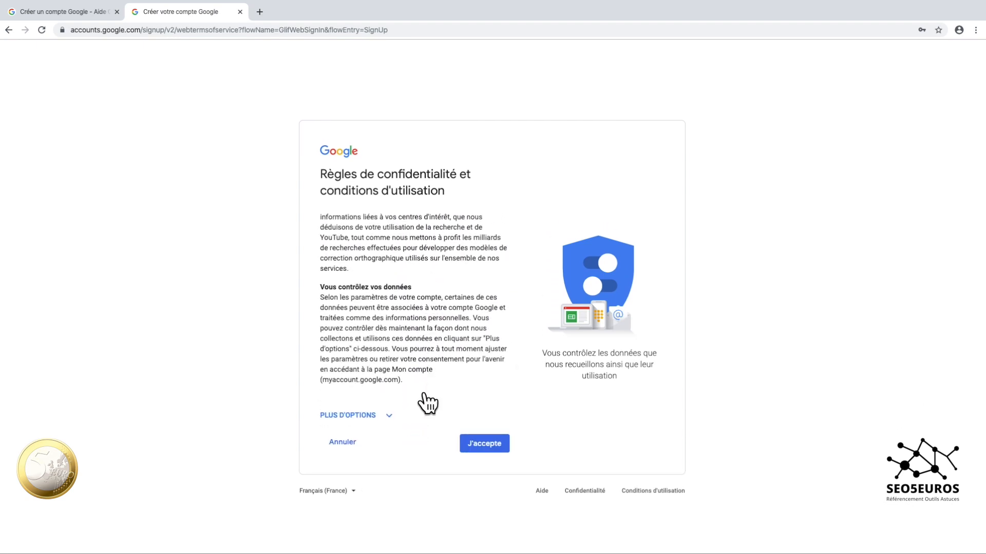
left_click(389, 416)
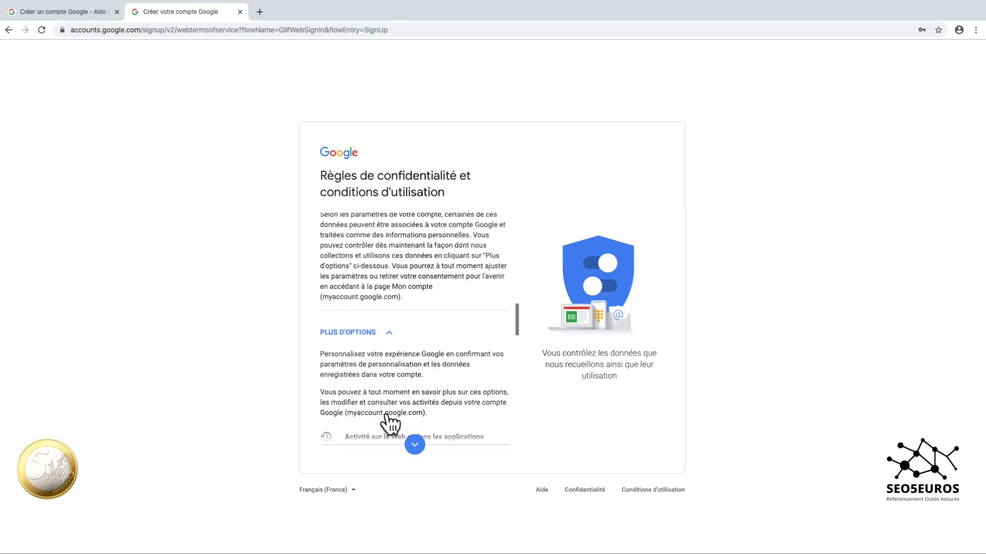
scroll(404, 389, "down", 3)
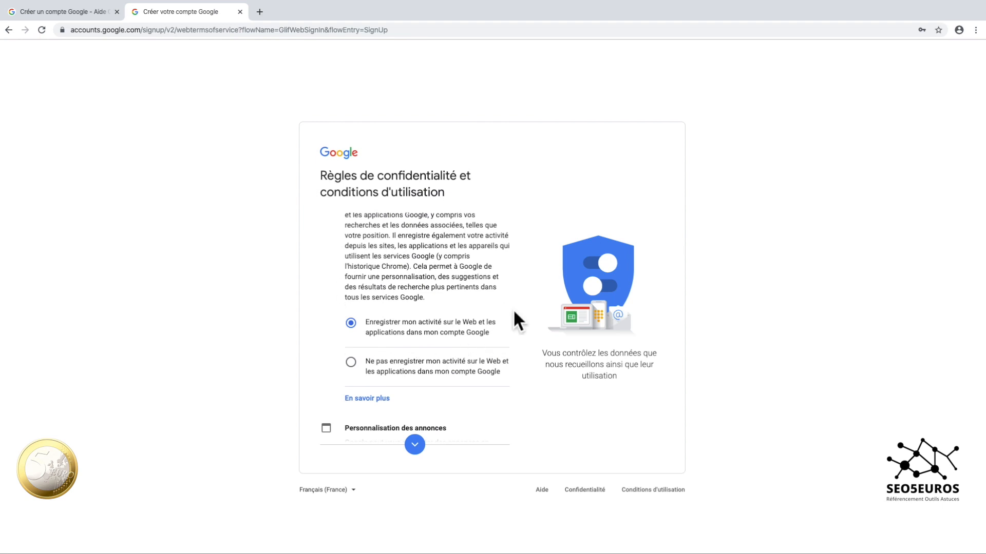
left_click(351, 363)
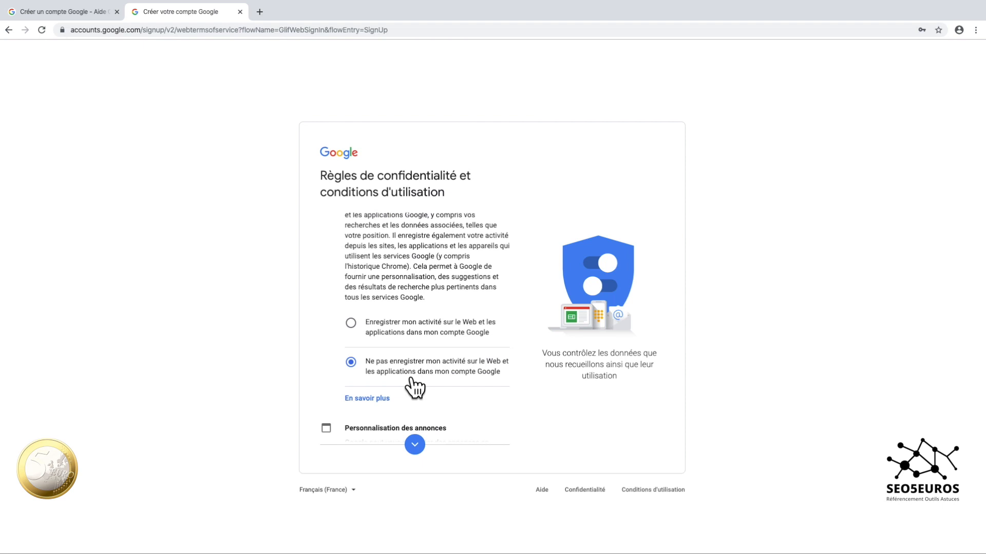
scroll(414, 388, "down", 3)
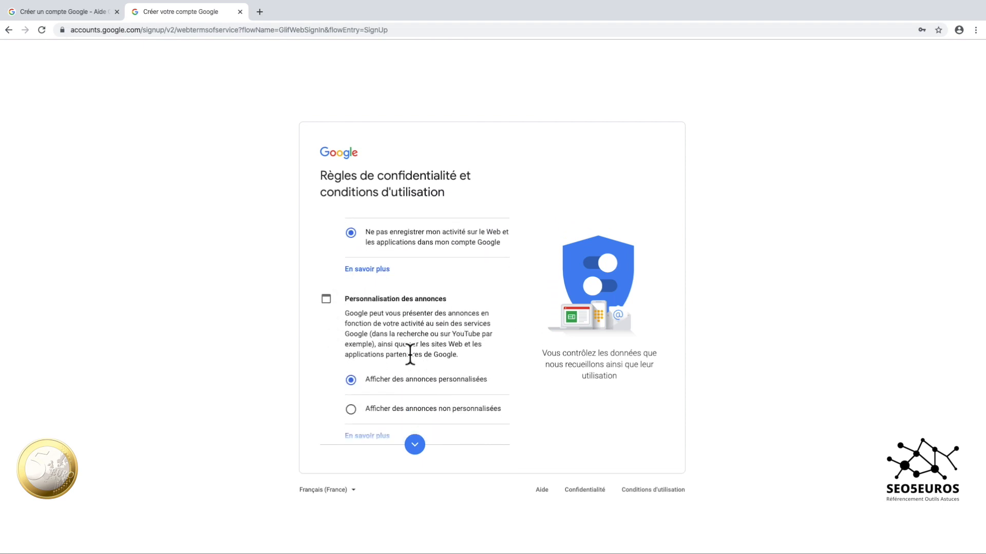
left_click(355, 411)
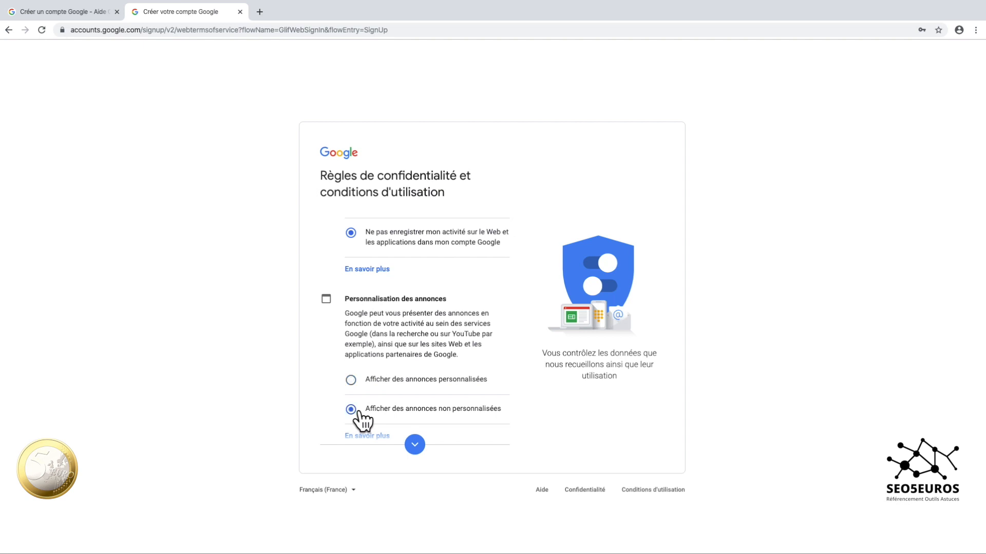
- Decline saving YouTube history and accept the privacy rules and terms
scroll(411, 406, "down", 3)
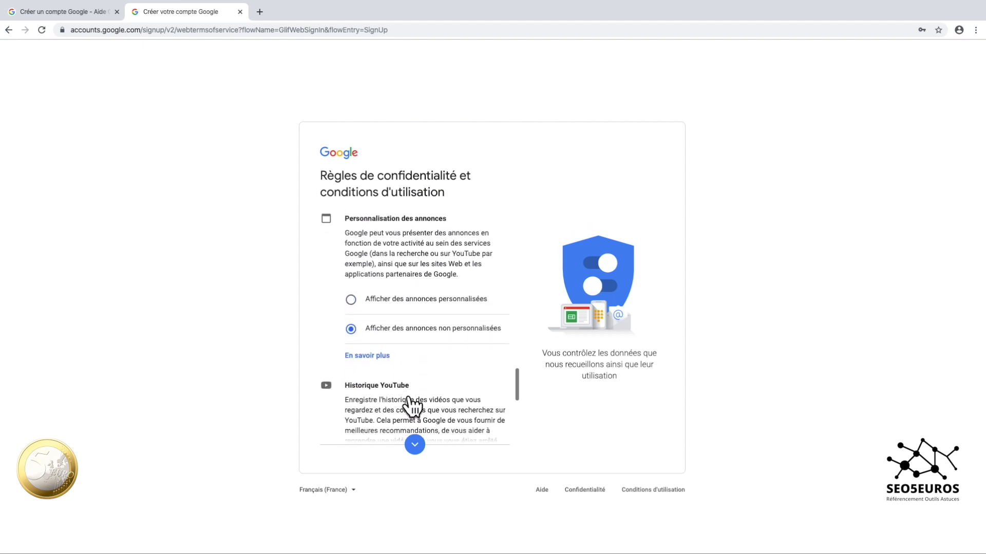
scroll(413, 403, "down", 5)
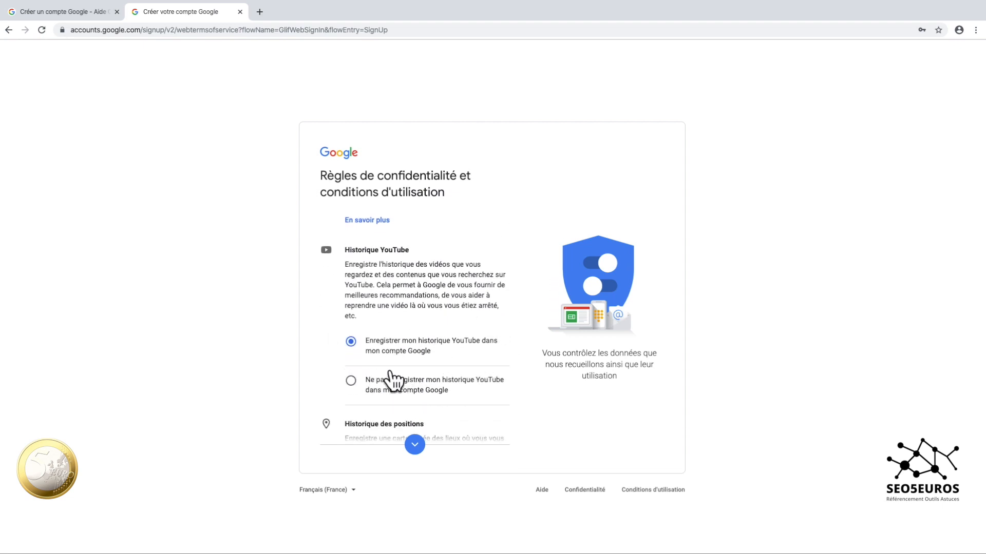
left_click(354, 386)
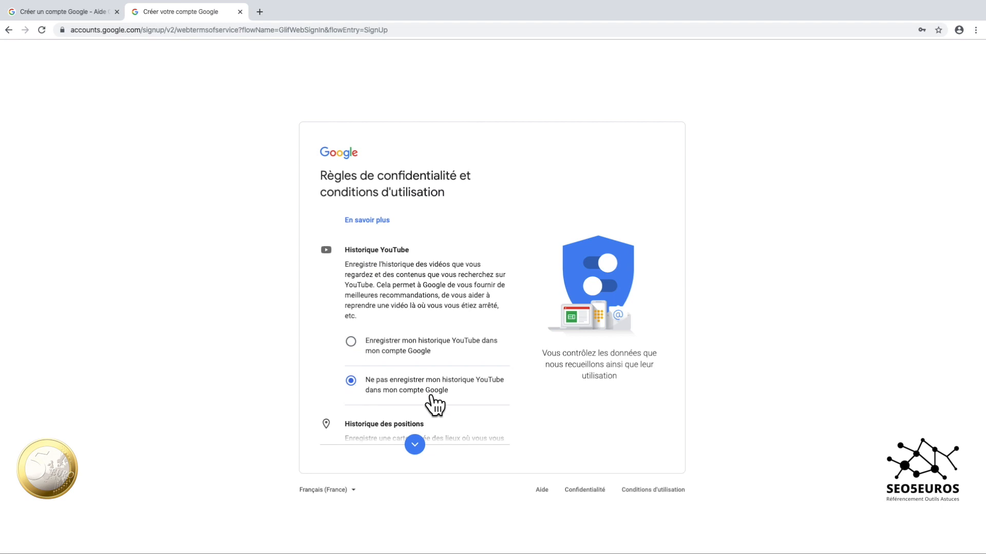
scroll(434, 406, "down", 5)
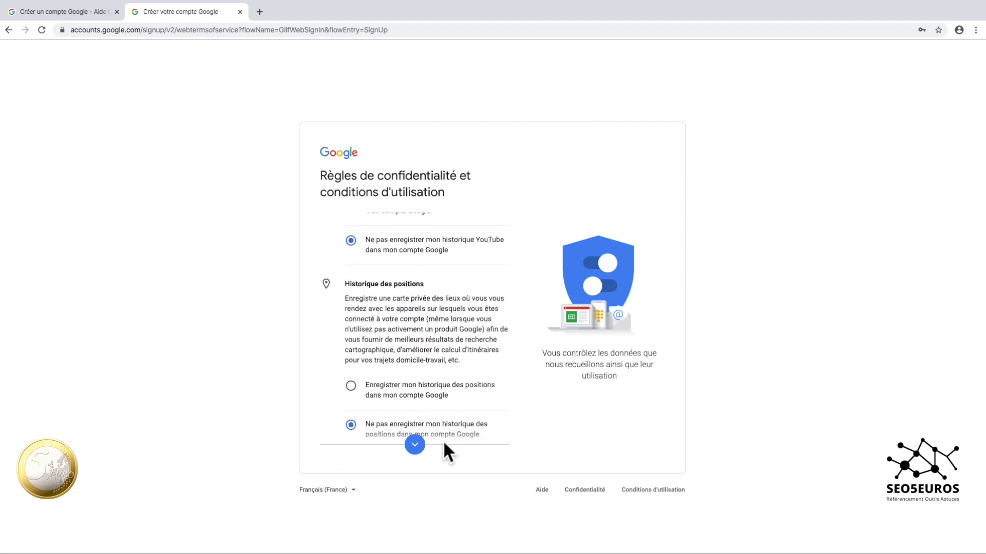
scroll(467, 420, "down", 2)
scroll(465, 412, "down", 3)
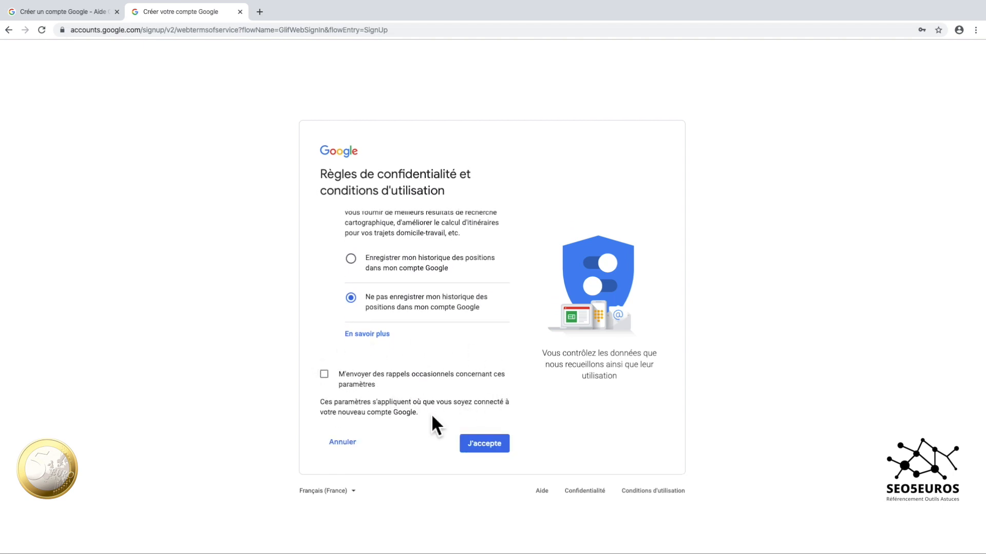
left_click(484, 444)
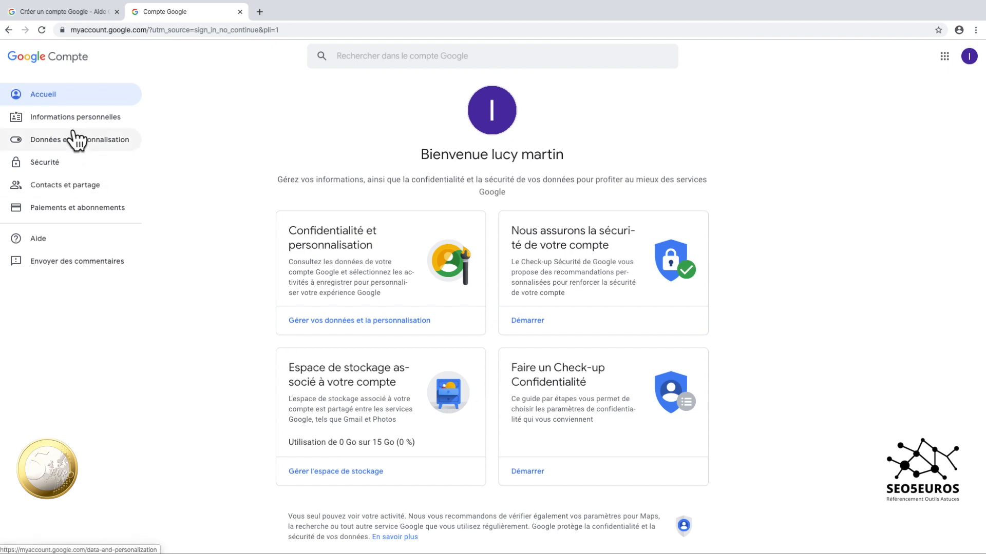
- Go to Informations personnelles and open the account's Nom details page
left_click(105, 118)
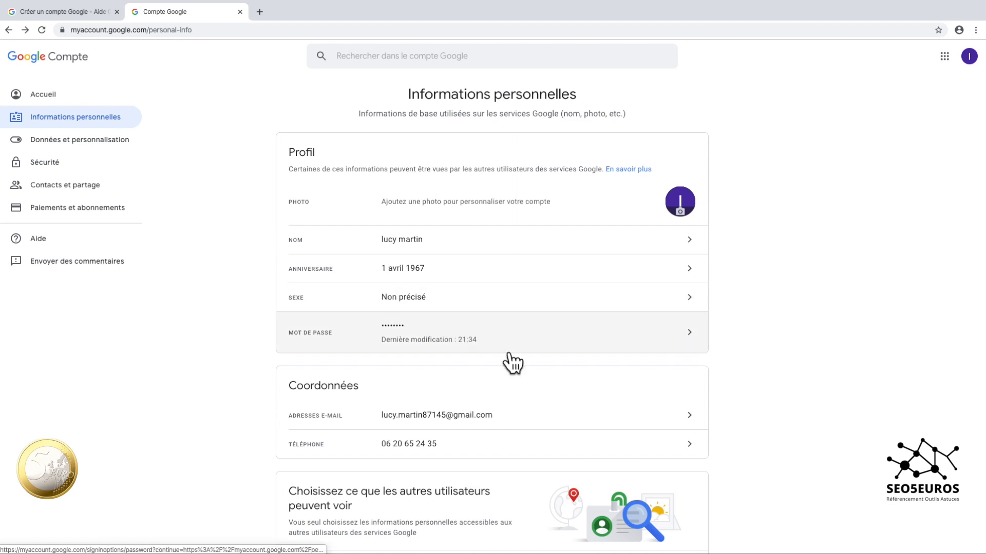
scroll(508, 360, "down", 1)
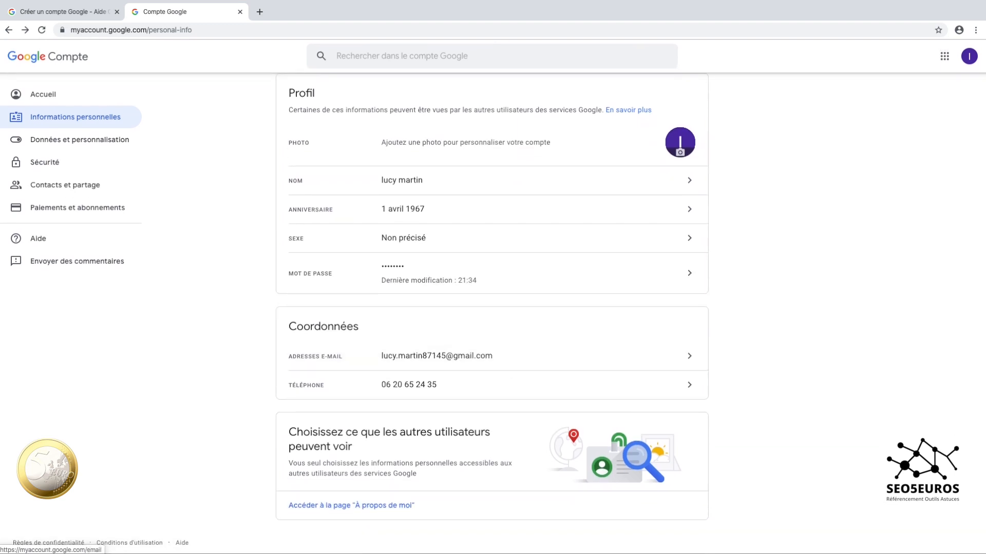
left_click(692, 179)
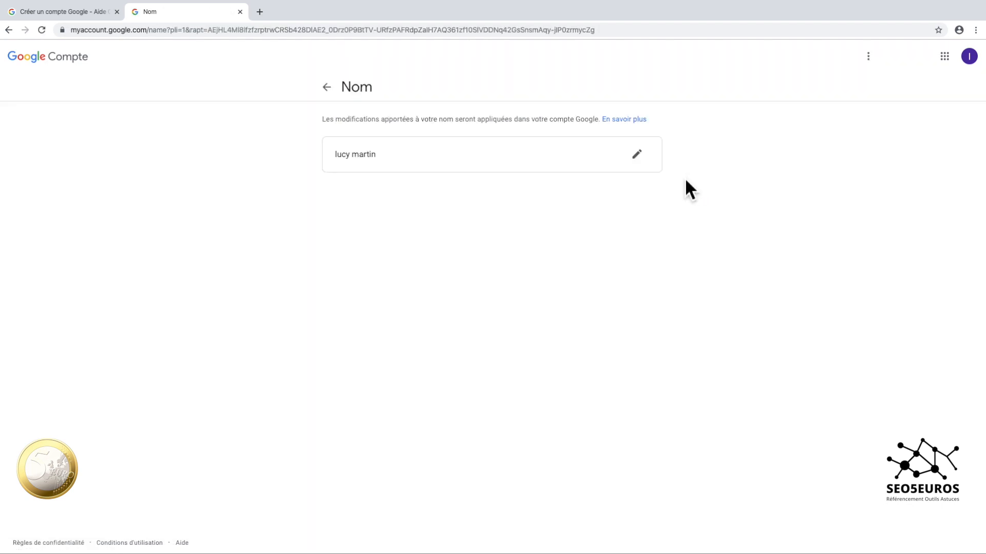
left_click(638, 154)
left_click(510, 361)
left_click(326, 87)
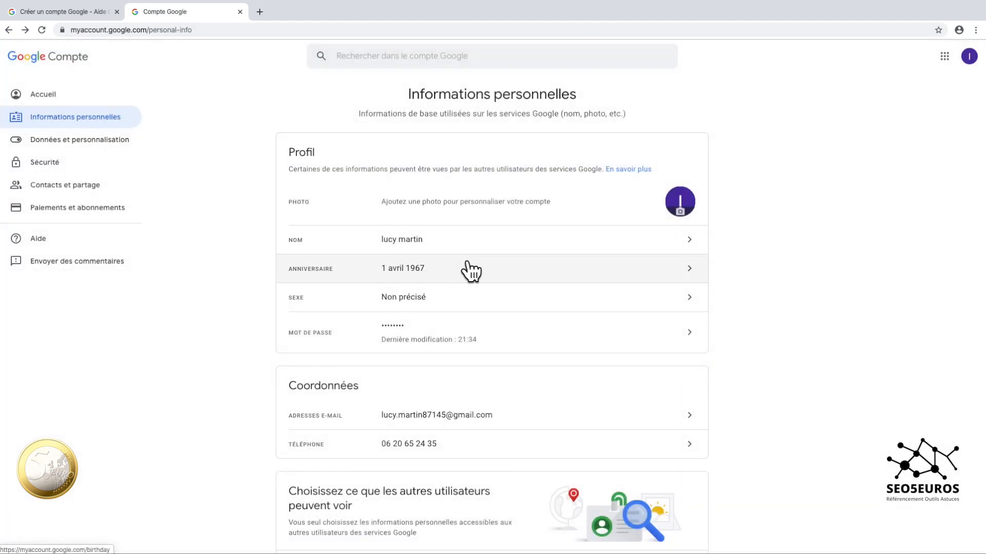
left_click(690, 268)
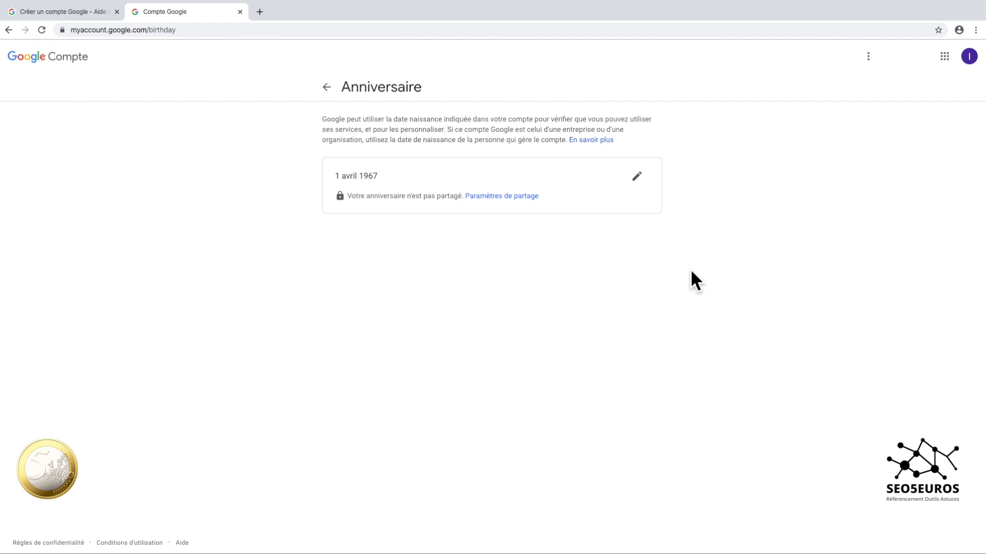
left_click(637, 177)
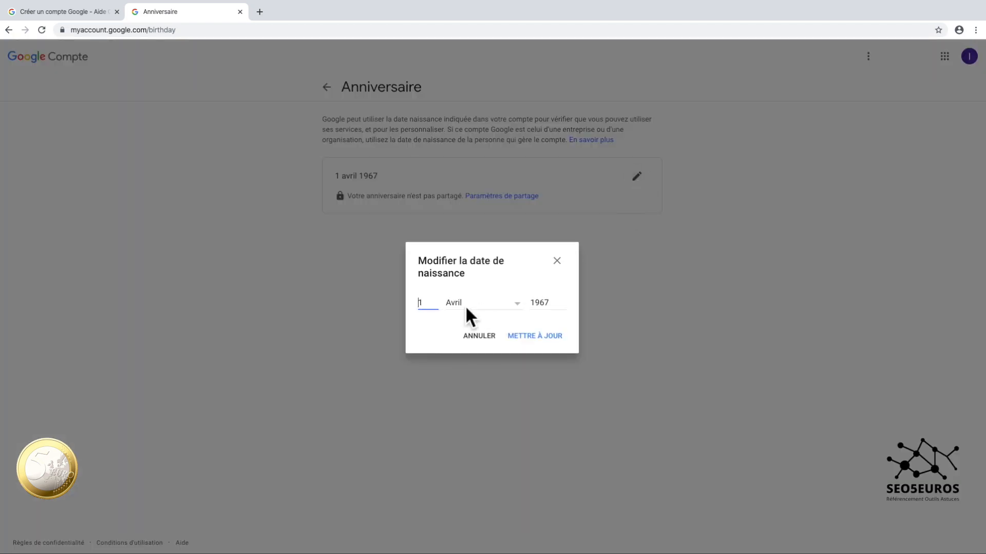
left_click(478, 336)
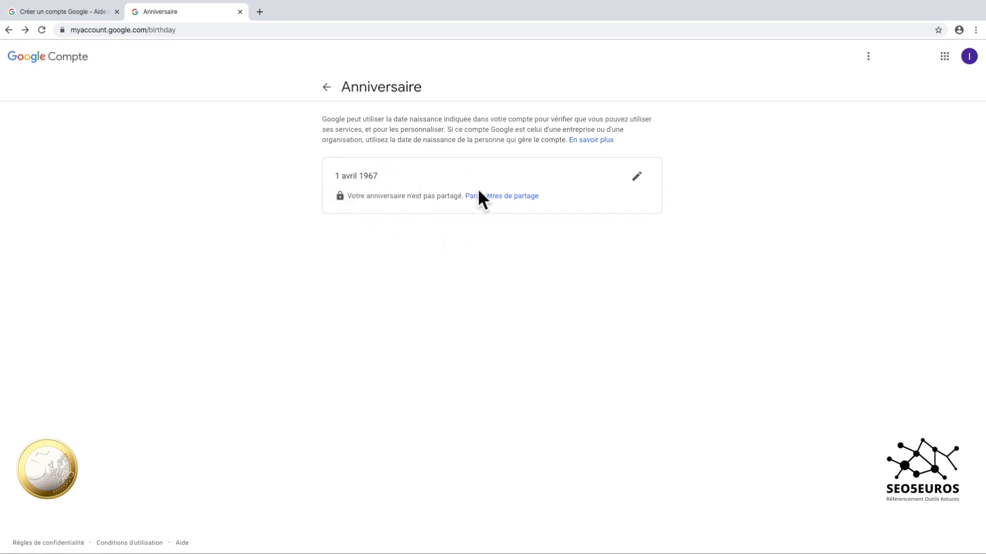
left_click(326, 88)
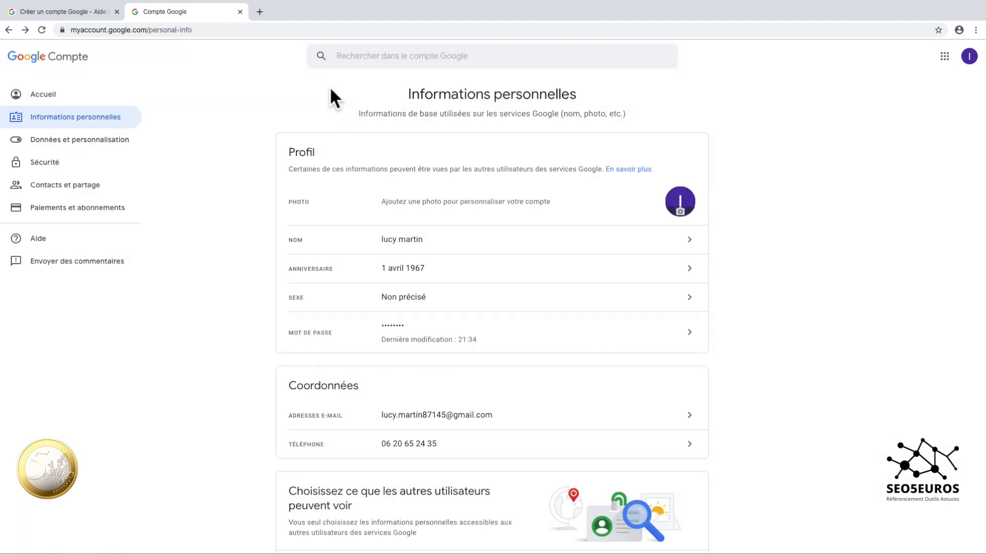
left_click(700, 313)
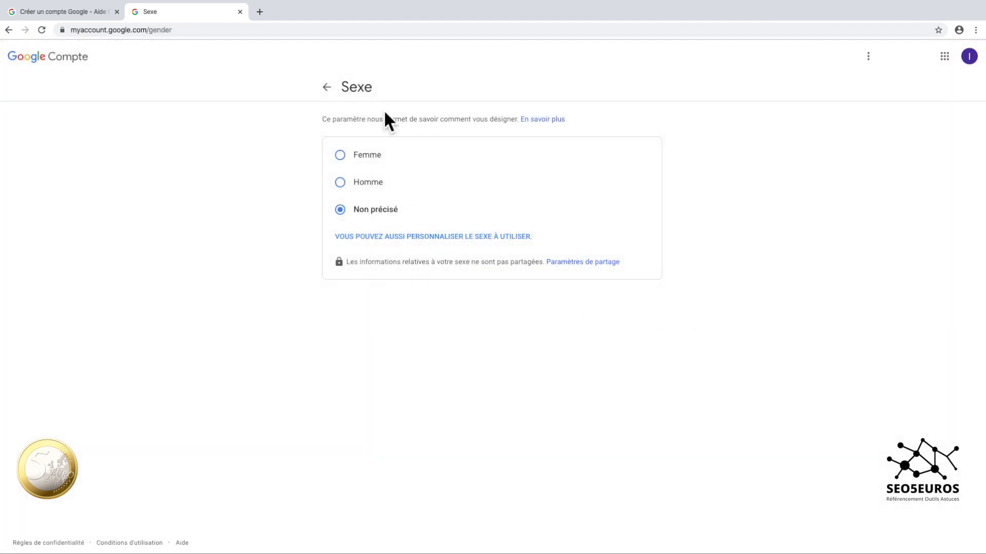
left_click(327, 87)
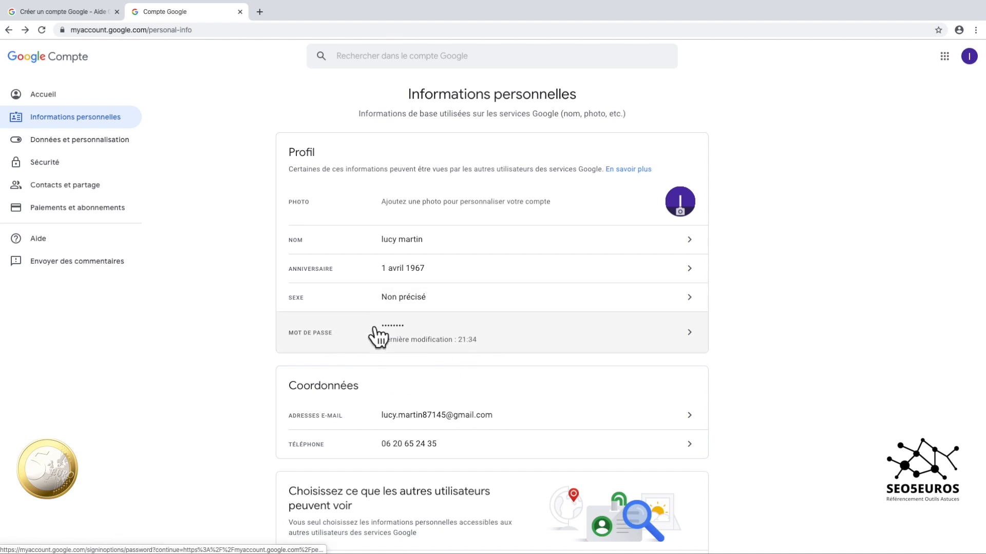
- From the Mot de passe settings, reach Modifier le mot de passe via 'Mot de passe oublié ?' and another method
left_click(686, 336)
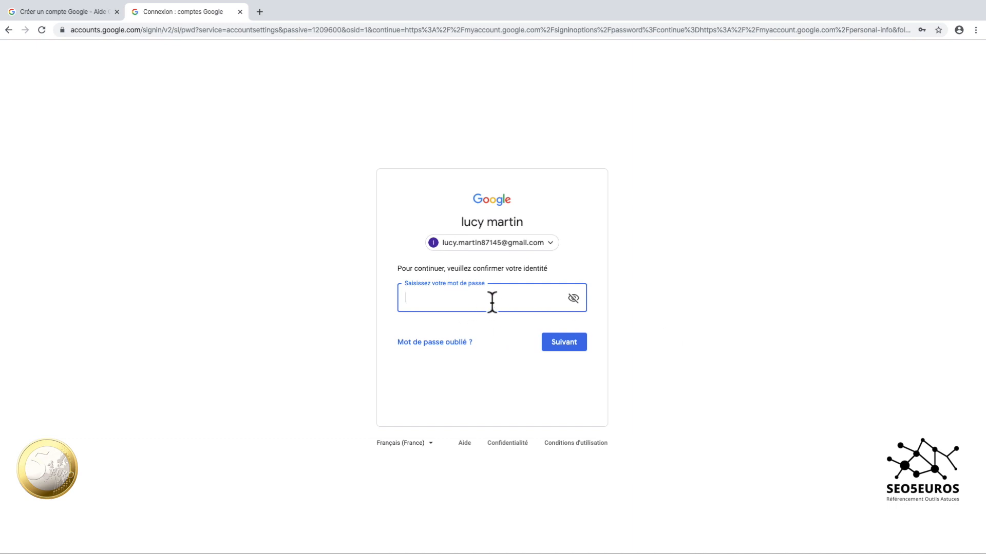
left_click(574, 298)
left_click(572, 296)
left_click(435, 343)
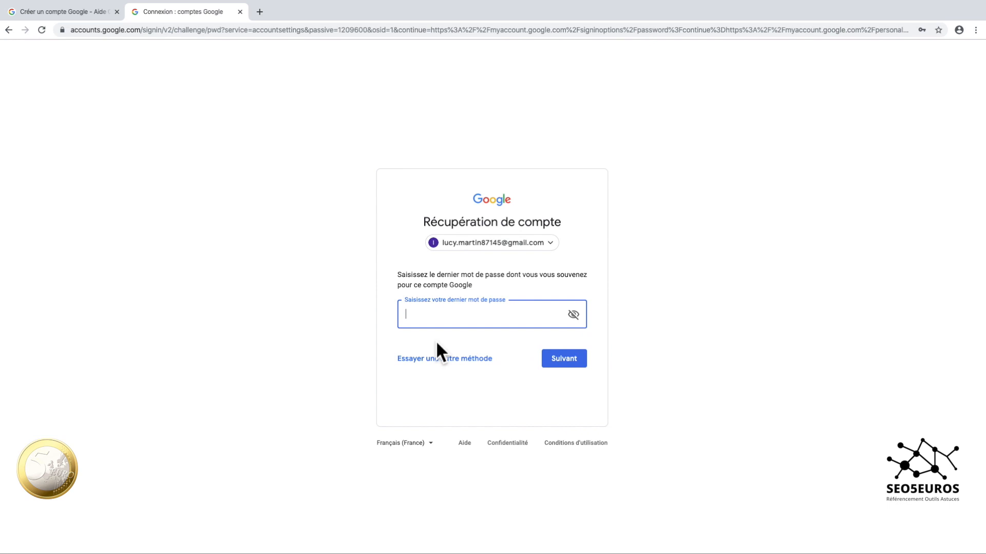
left_click(454, 365)
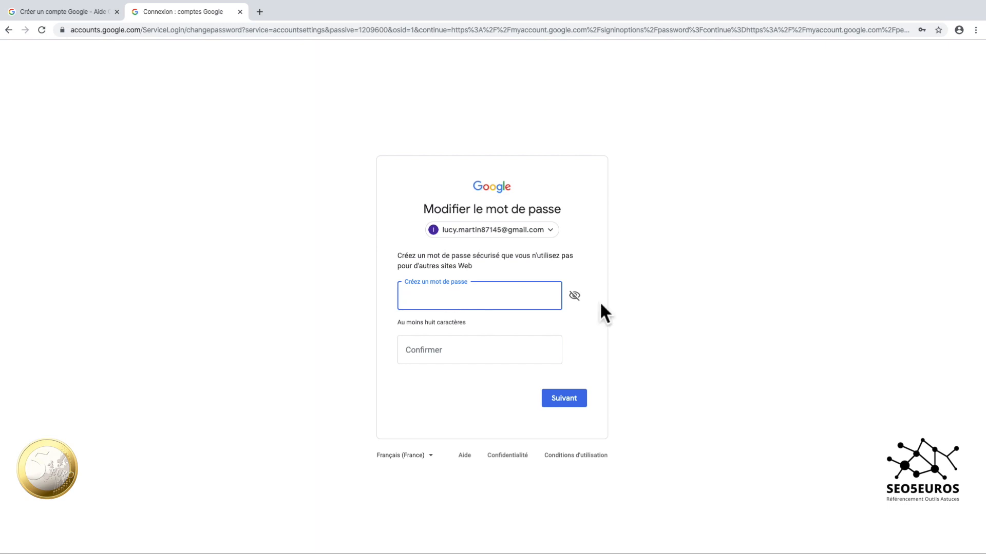
- Enter a new password of digits and letters, copy it into Confirmer and submit
left_click(575, 296)
left_click(533, 302)
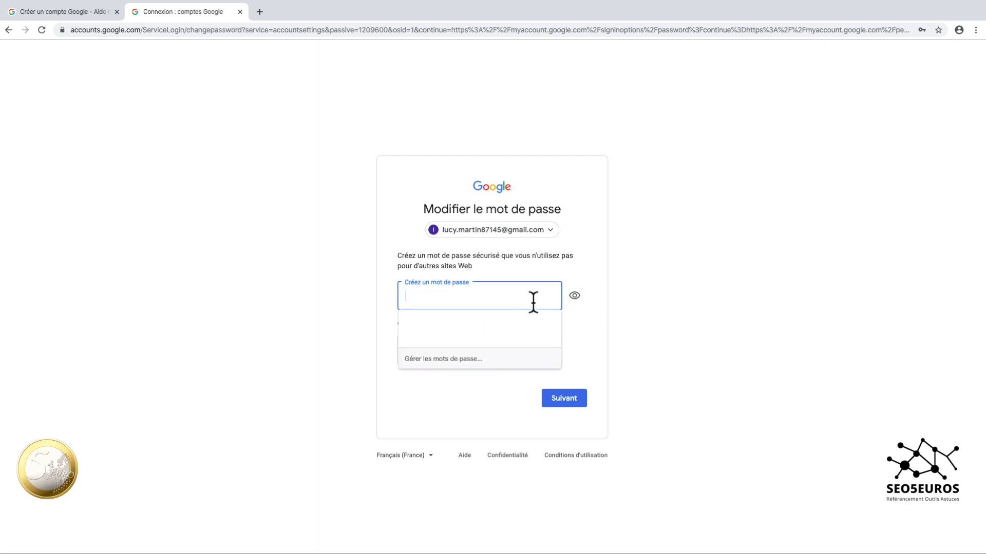
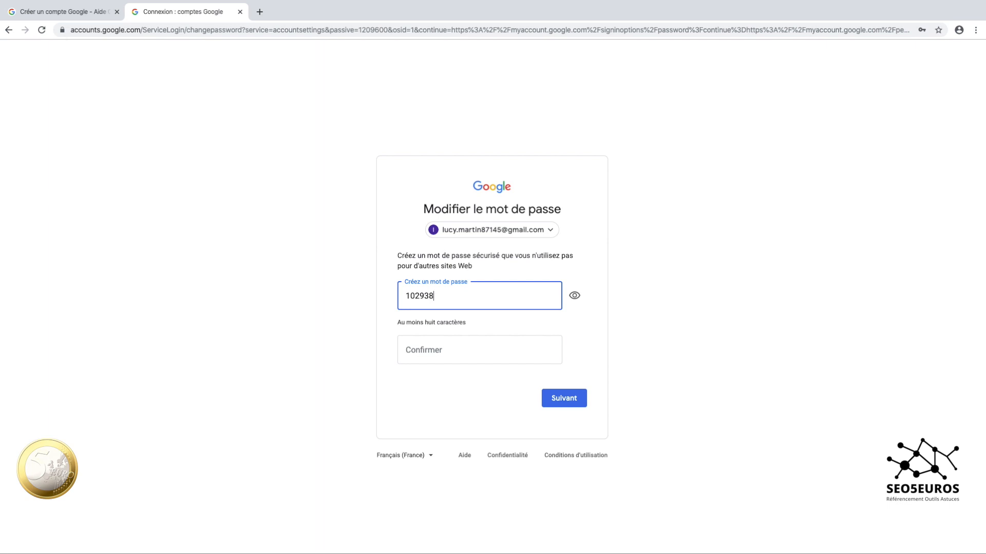
left_click_drag(466, 296, 400, 302)
key("ctrl+c")
left_click(433, 349)
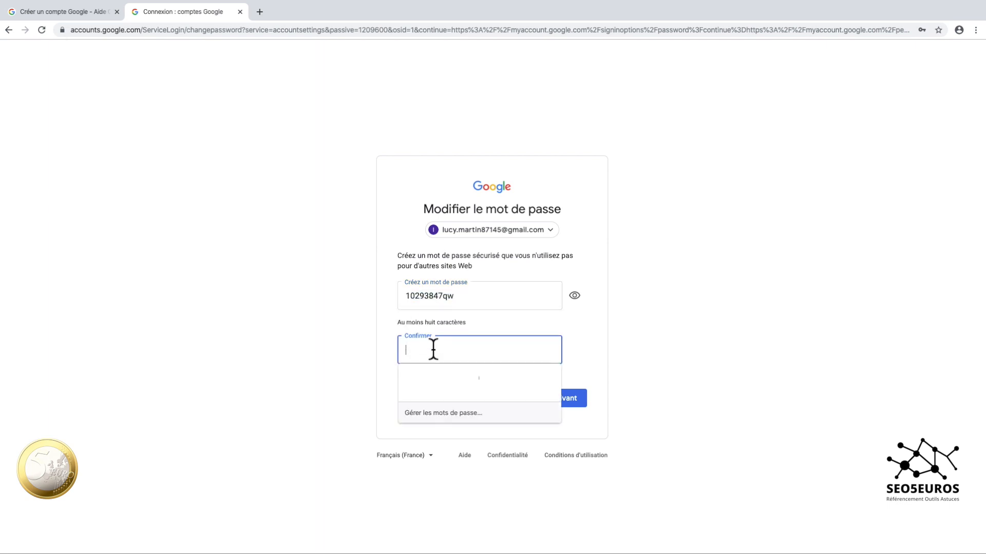
key("ctrl+v")
left_click(564, 398)
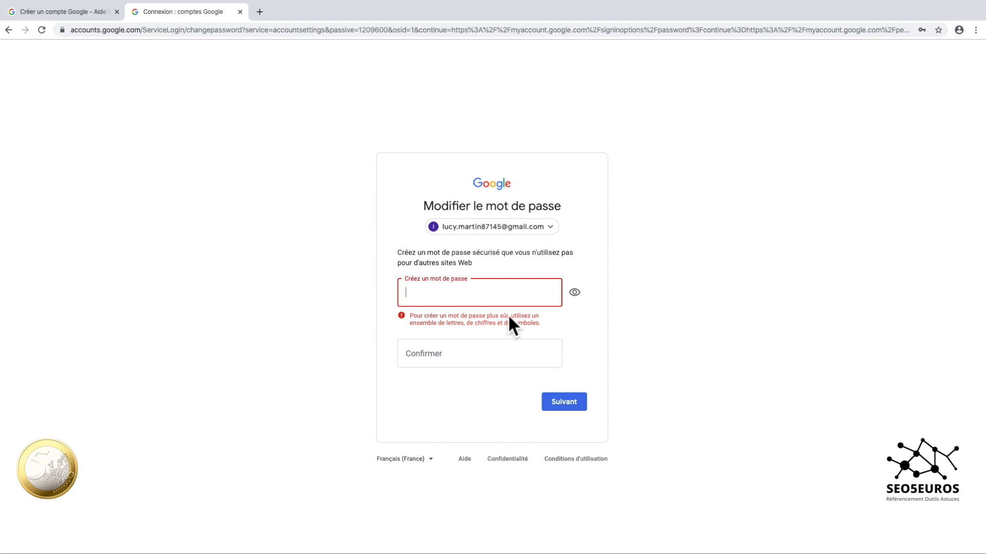
- After the weakness warning, add symbols to the password, re-confirm it and resubmit
key("ctrl+v")
left_click(445, 299)
type("@#")
left_click_drag(495, 293, 399, 295)
key("ctrl+c")
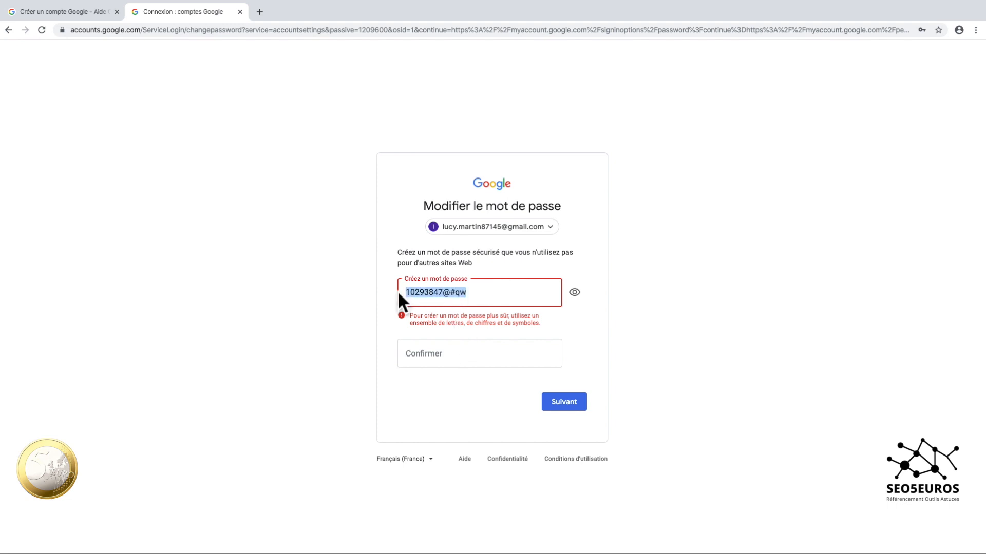
left_click(436, 354)
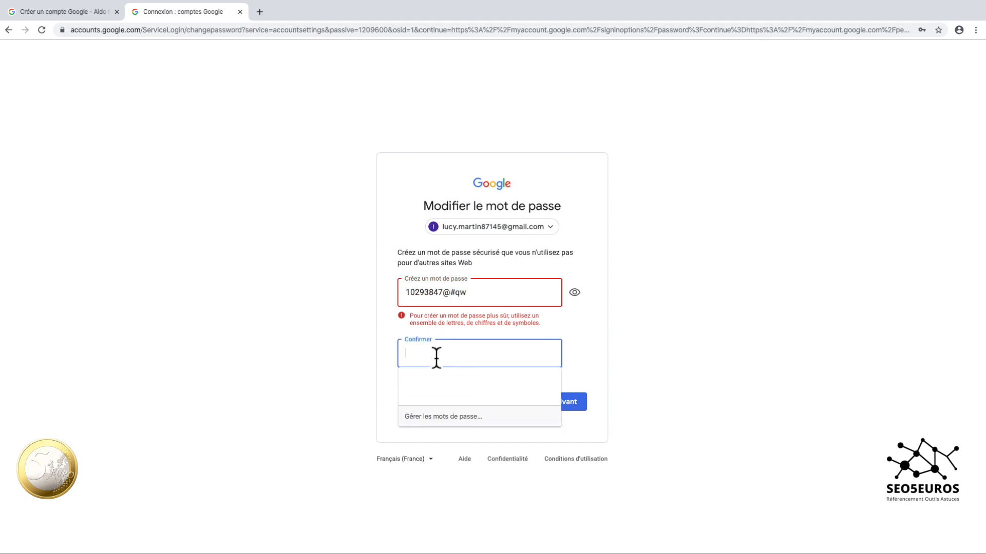
key("ctrl+v")
left_click(567, 402)
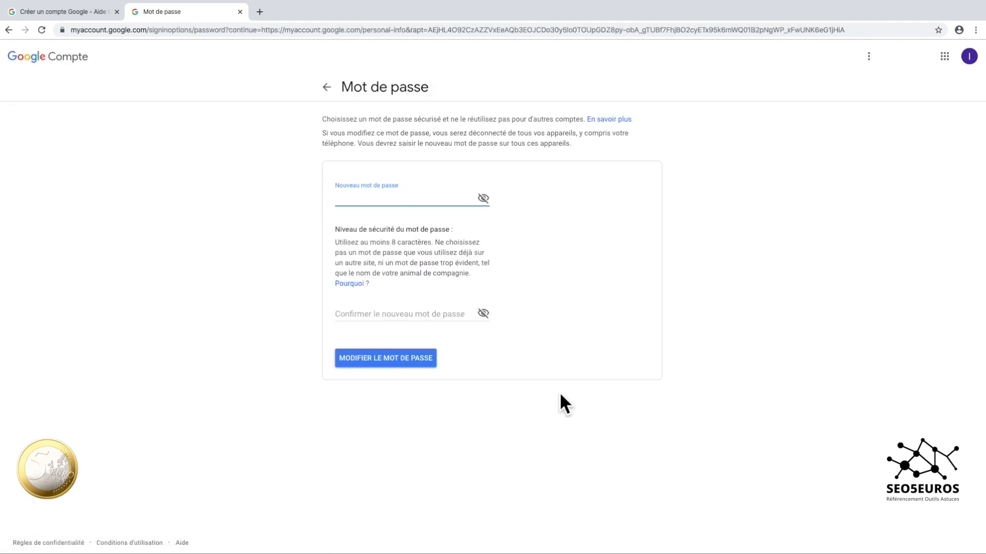
- Paste the new password into Nouveau mot de passe and Confirmer, revealing both to compare
key("ctrl+v")
left_click(483, 200)
left_click(398, 316)
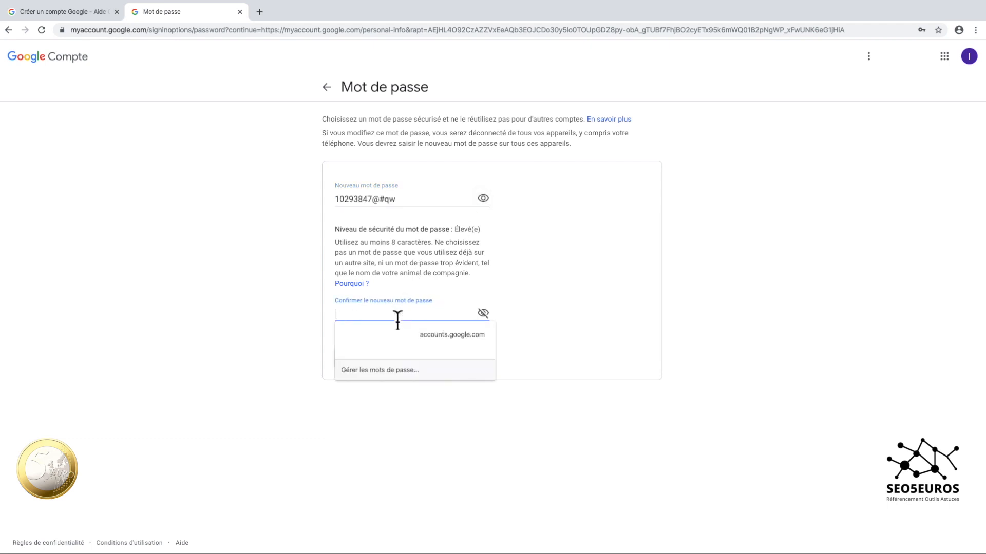
key("ctrl+v")
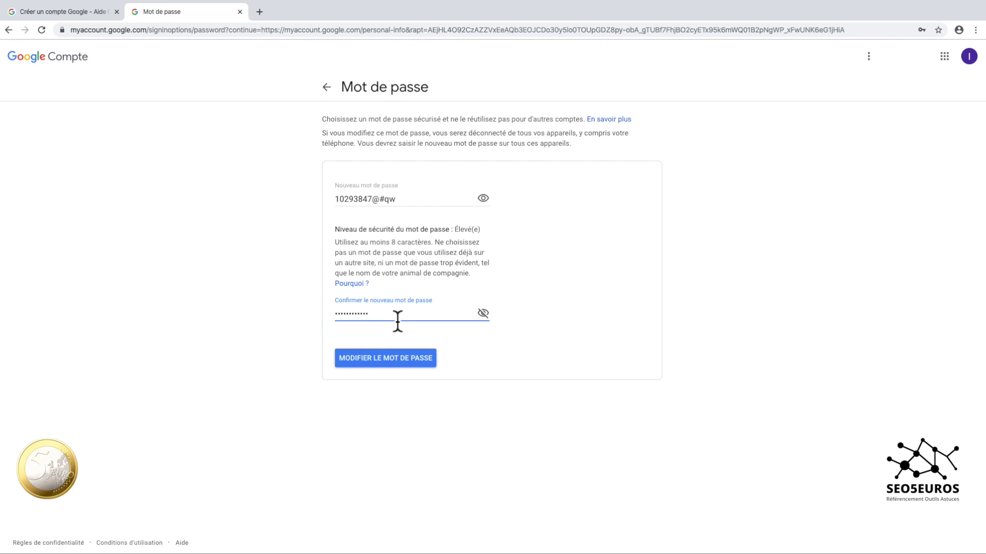
left_click(483, 314)
- Correct the password so both fields match, save it, and dismiss the browser's save-password offer
left_click(406, 206)
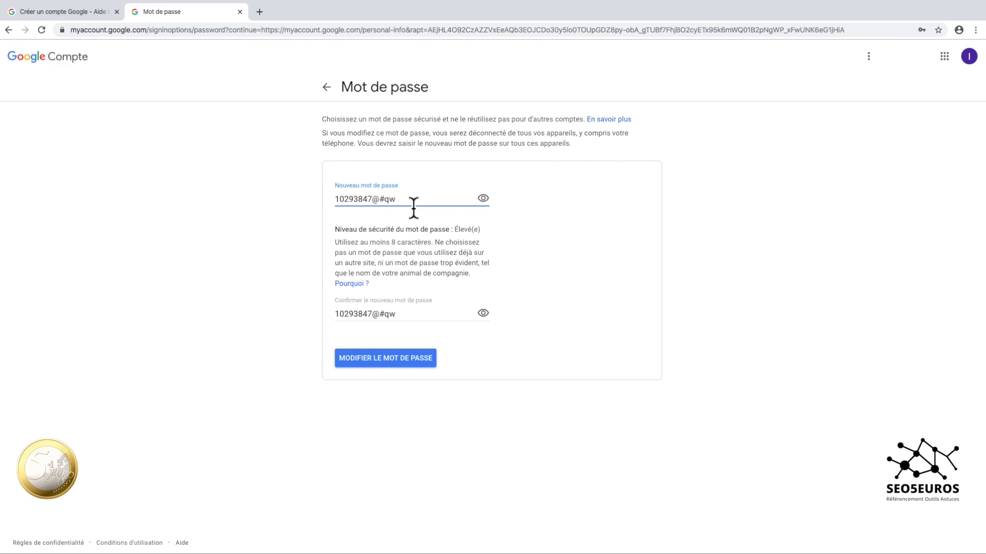
type("_")
left_click_drag(401, 200, 337, 201)
key("ctrl+c")
left_click_drag(399, 315, 336, 313)
key("ctrl+v")
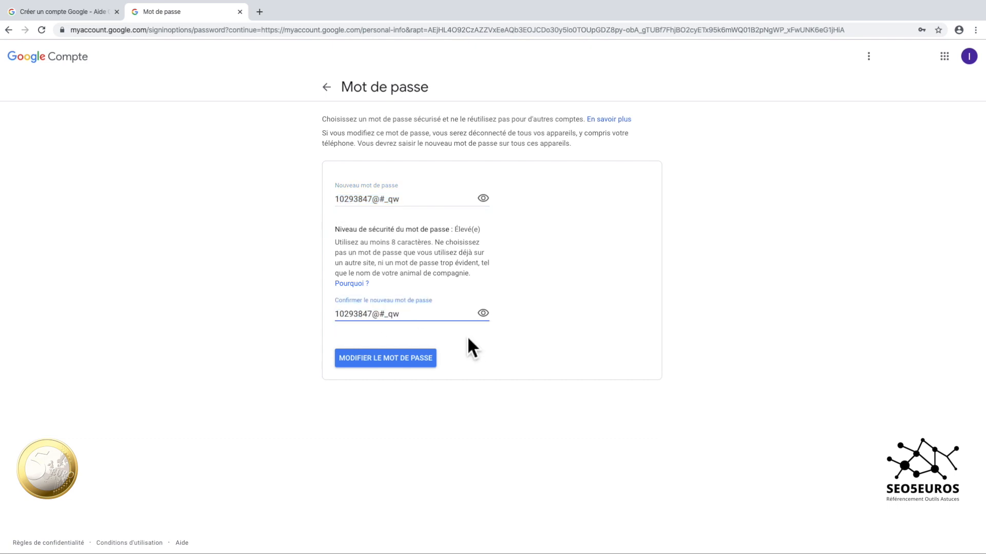
left_click(419, 354)
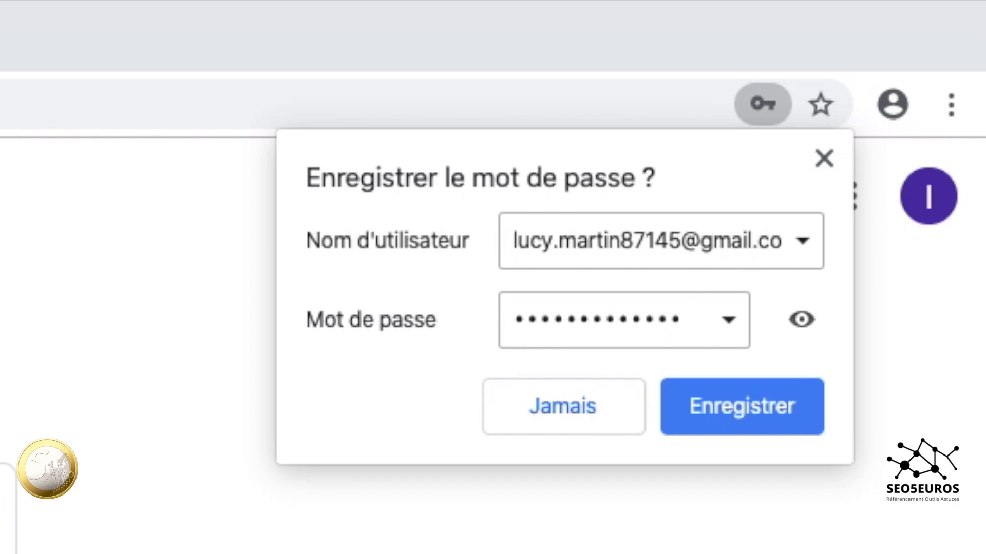
scroll(449, 275, "down", 2)
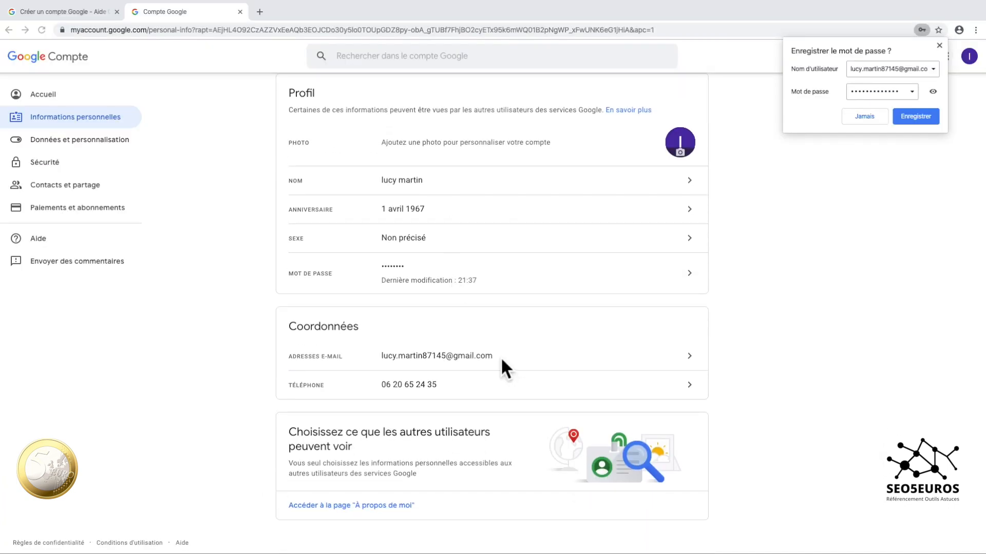
left_click(498, 357)
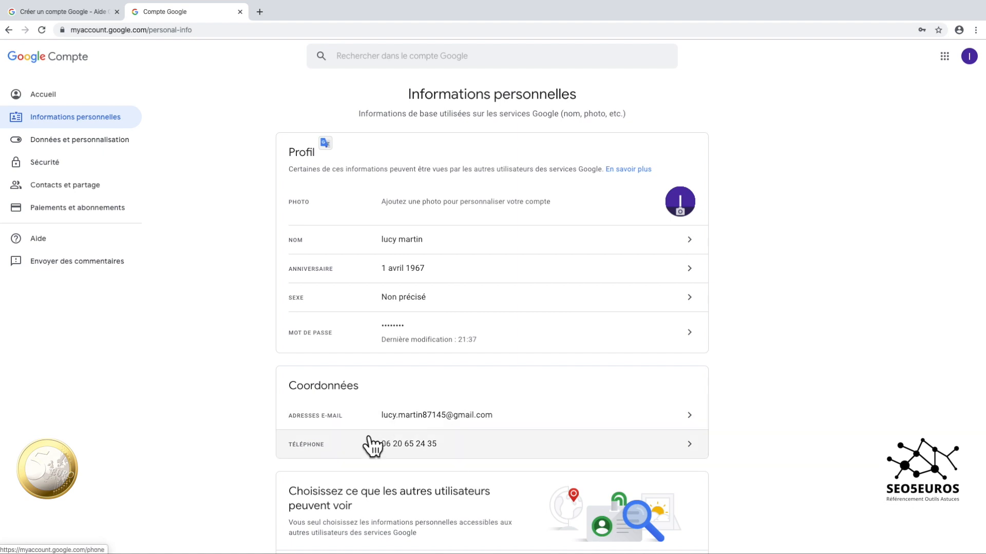
- Look at the À propos de moi page, then return to personal info
scroll(463, 452, "down", 2)
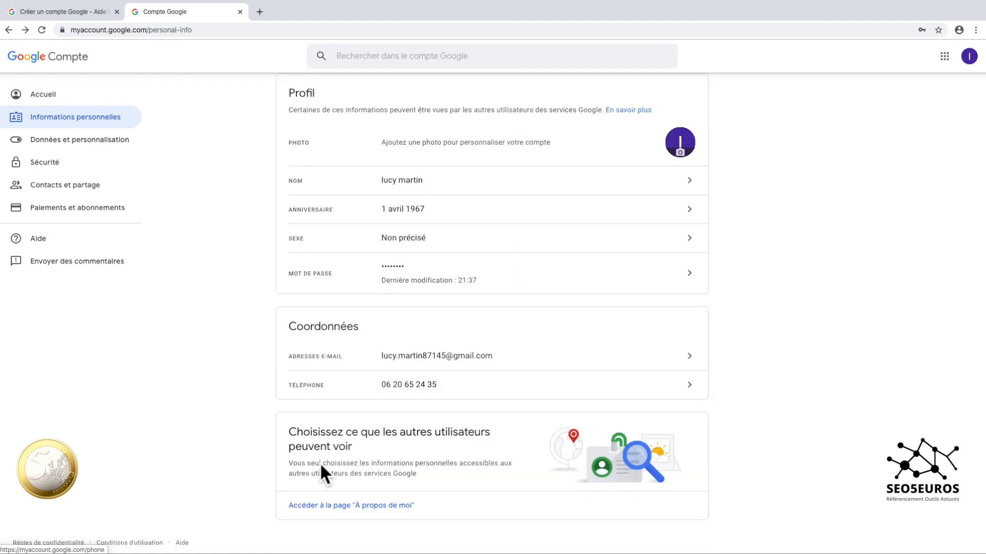
left_click(379, 506)
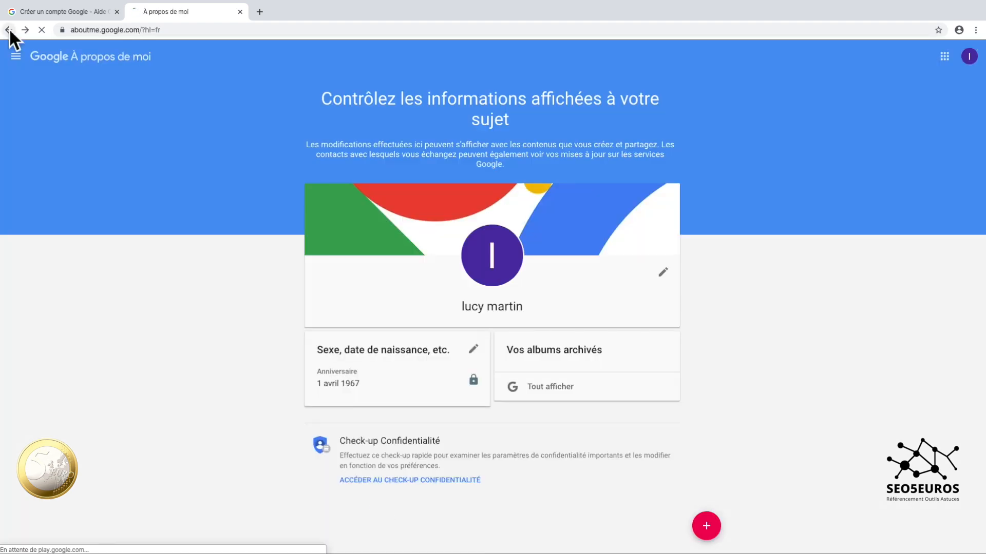
left_click(8, 29)
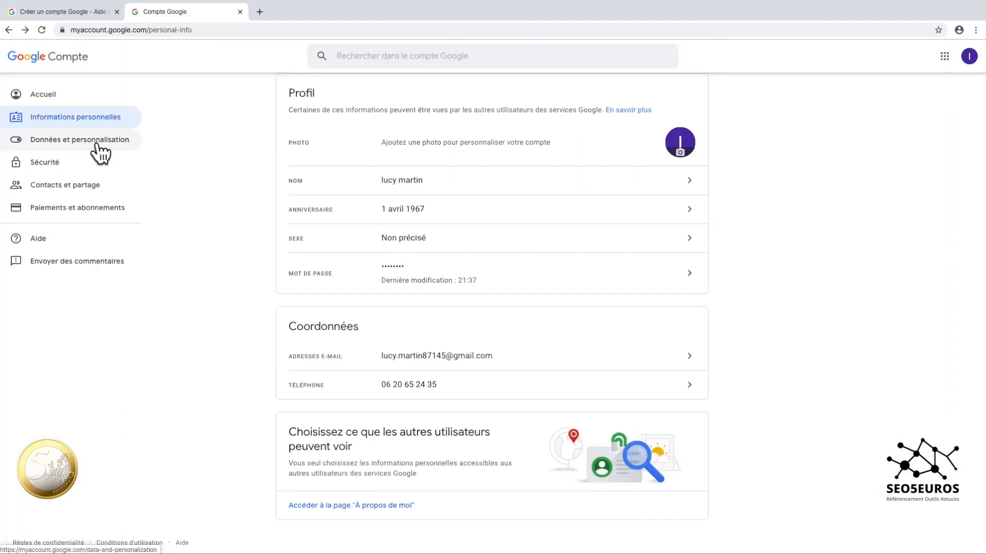
- Review the activity controls under Données et personnalisation, showing web, location and YouTube history paused
left_click(103, 142)
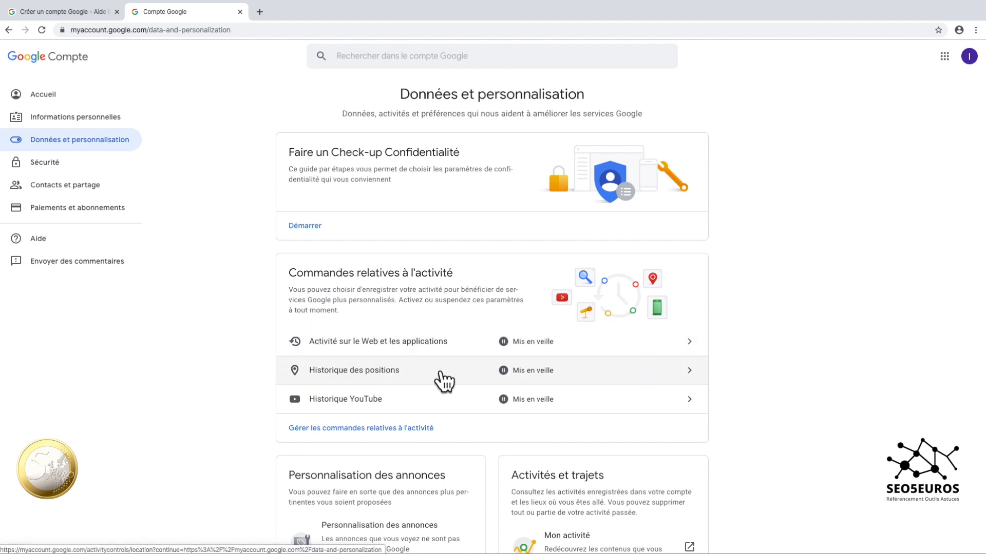
left_click(369, 430)
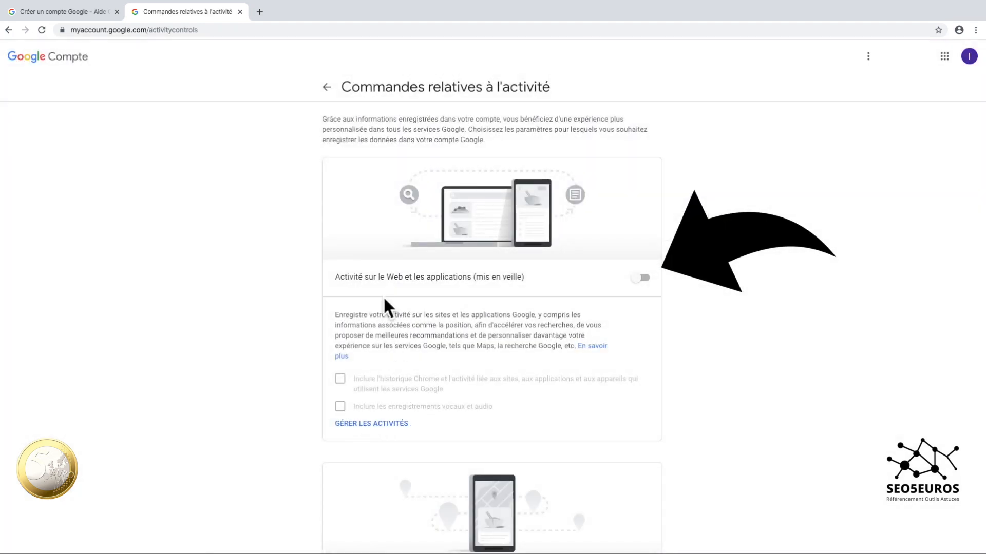
scroll(491, 280, "down", 1)
scroll(491, 278, "down", 5)
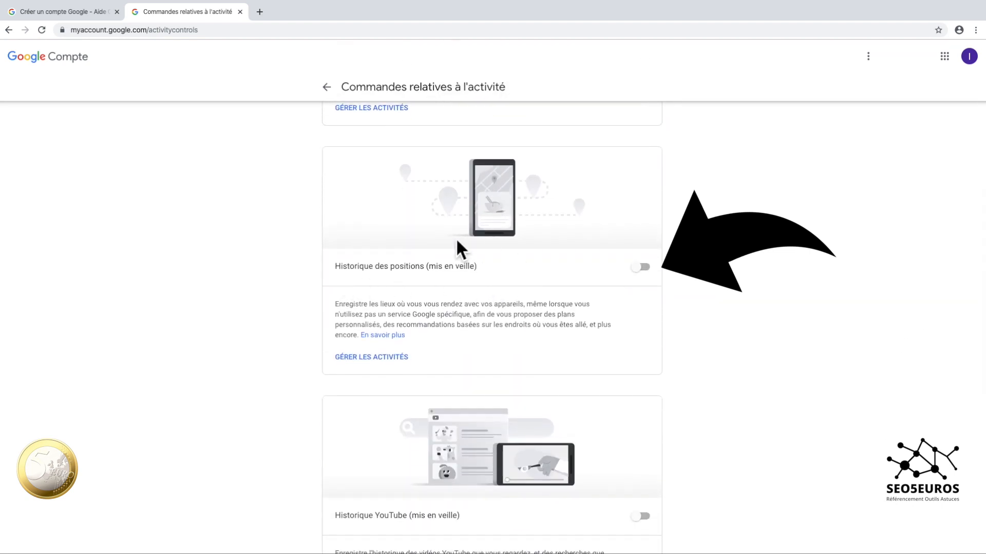
scroll(457, 241, "down", 4)
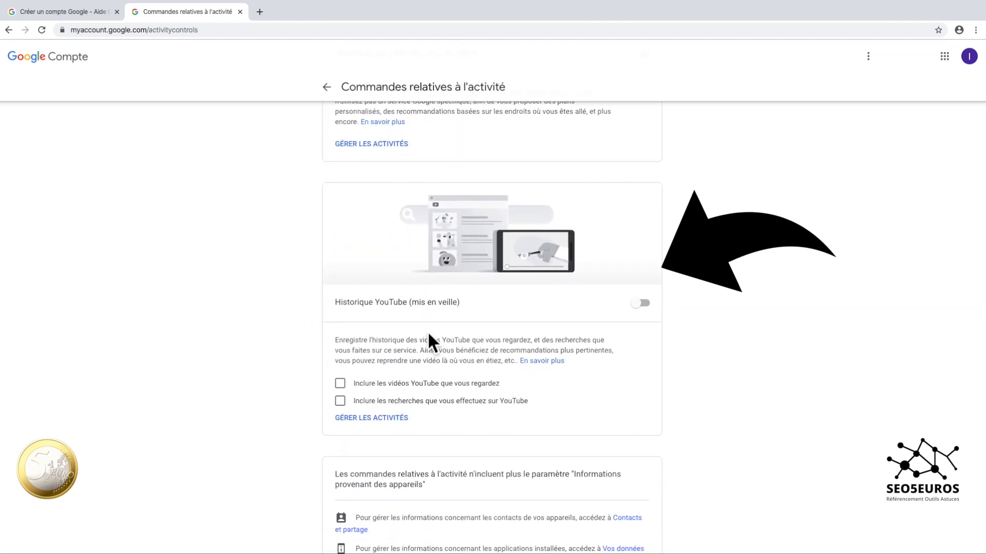
scroll(429, 335, "down", 3)
left_click(14, 29)
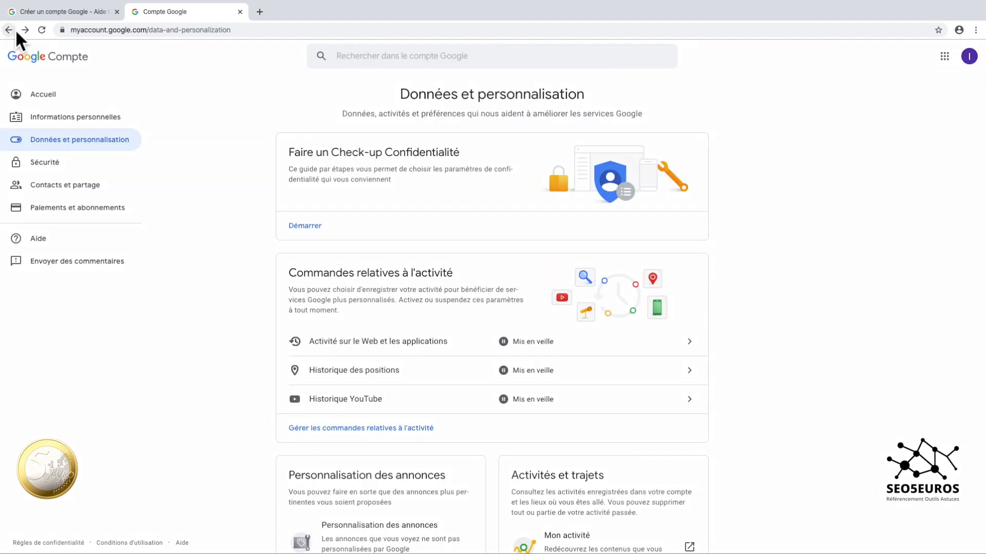
- Check the Sécurité page's phone sign-in and two-step verification setups, leaving both Désactivé
left_click(55, 161)
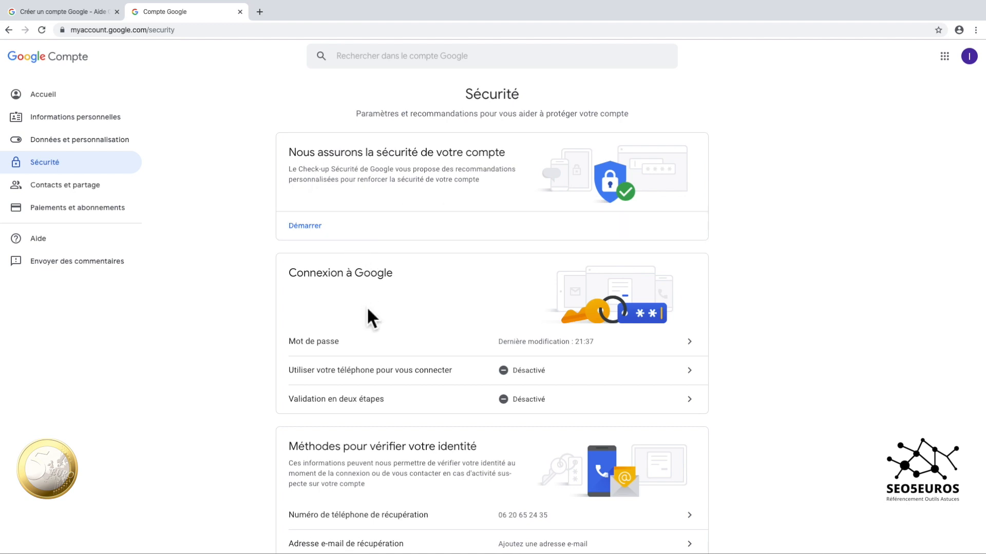
scroll(368, 308, "down", 3)
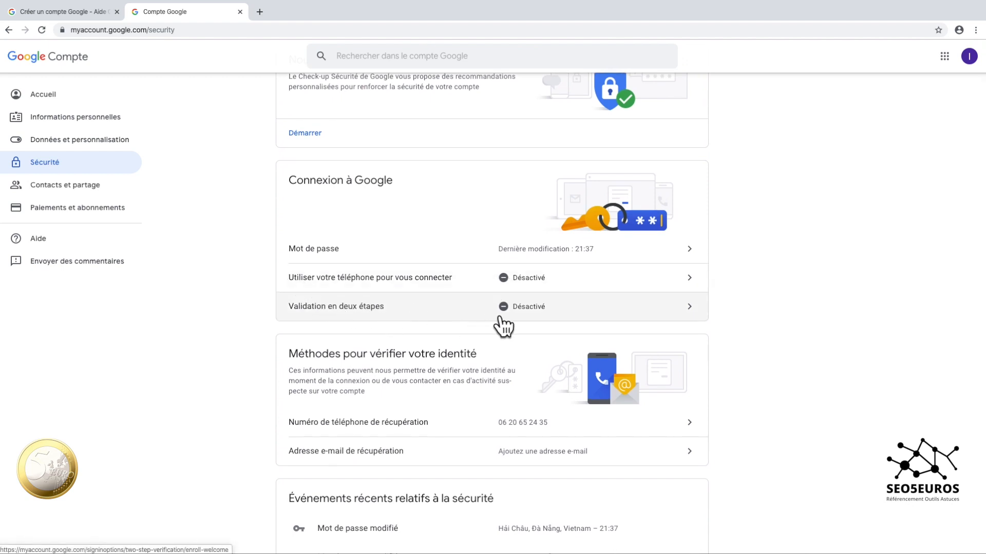
left_click(683, 278)
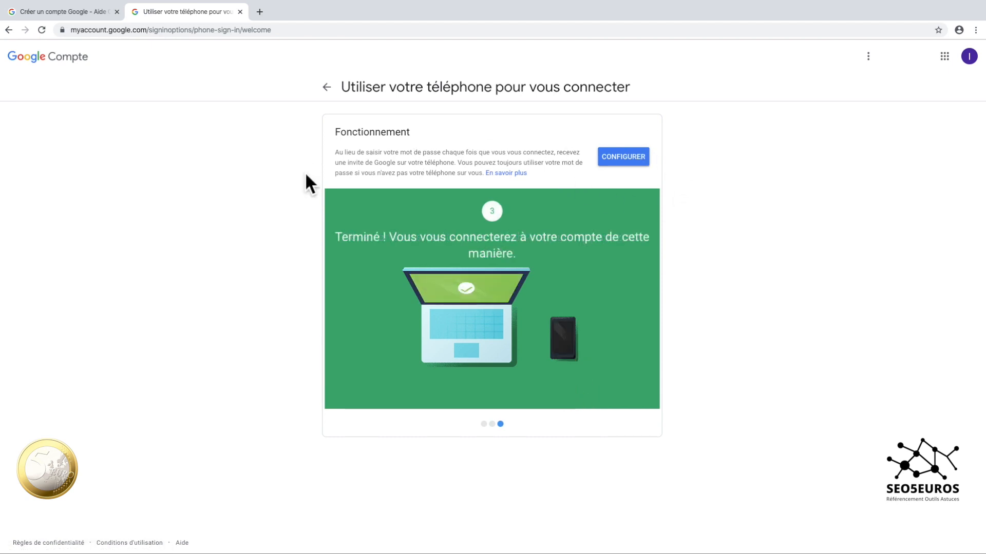
left_click(9, 30)
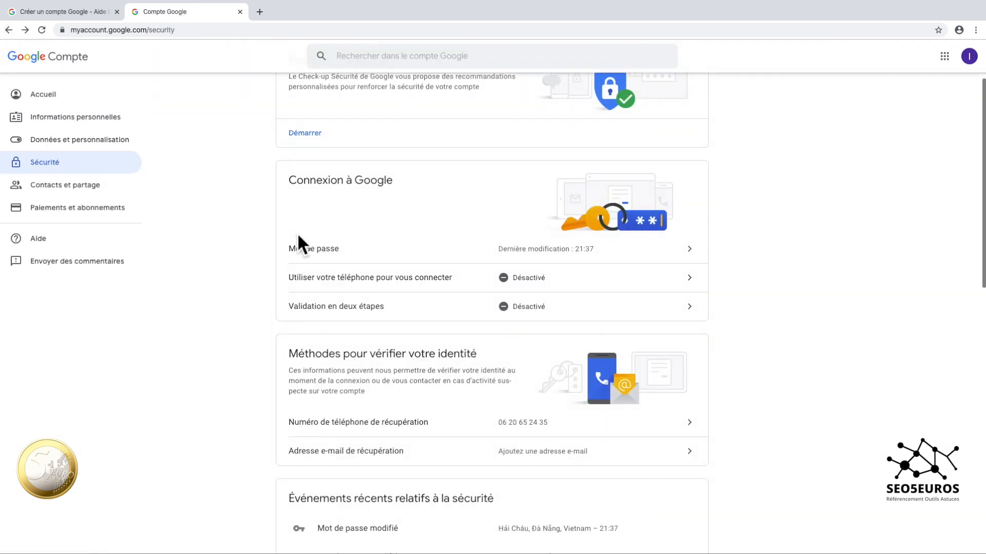
left_click(691, 310)
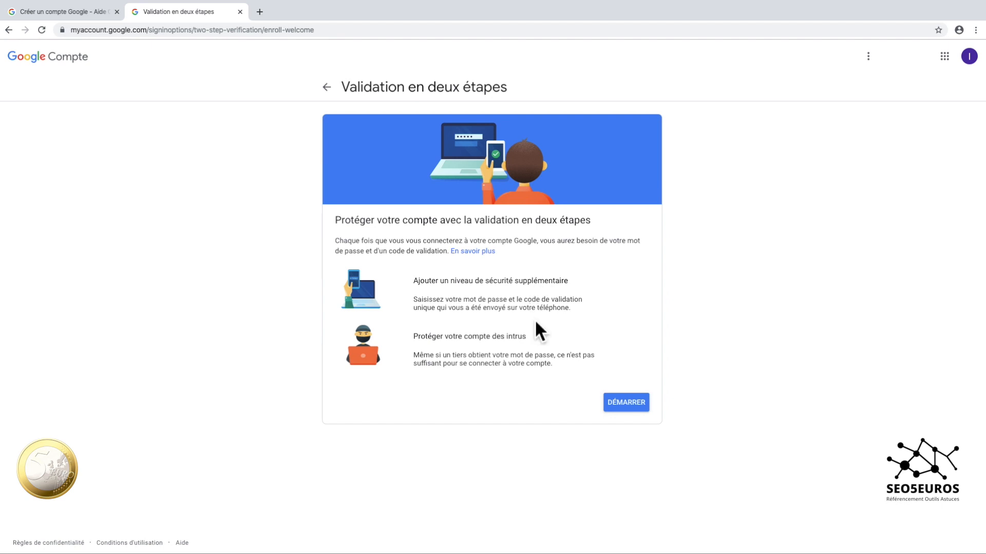
left_click(9, 29)
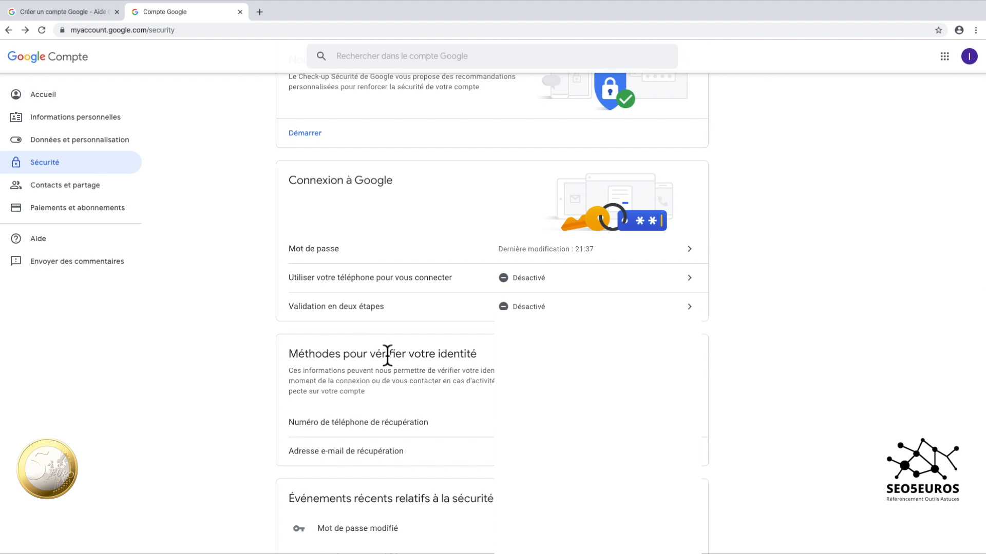
scroll(388, 355, "down", 3)
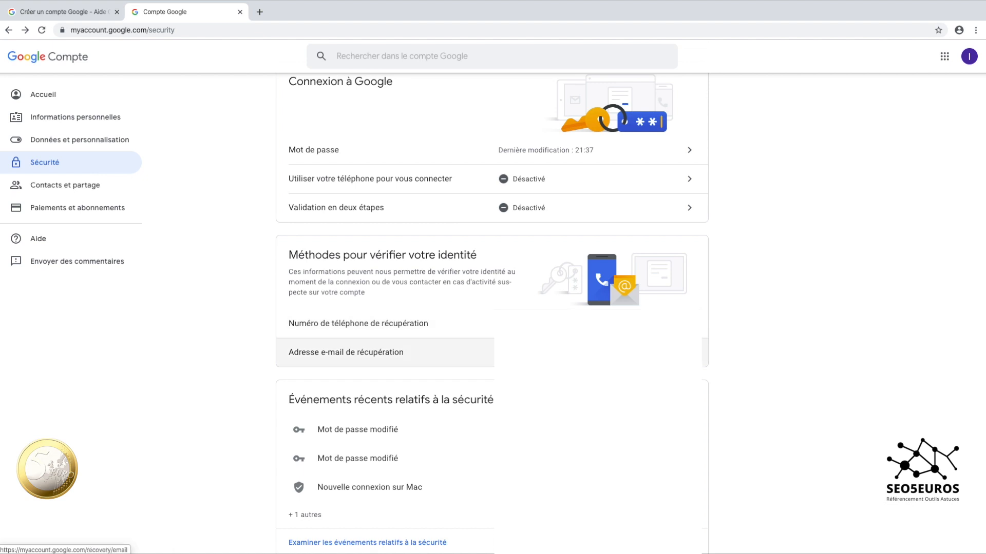
scroll(390, 354, "down", 3)
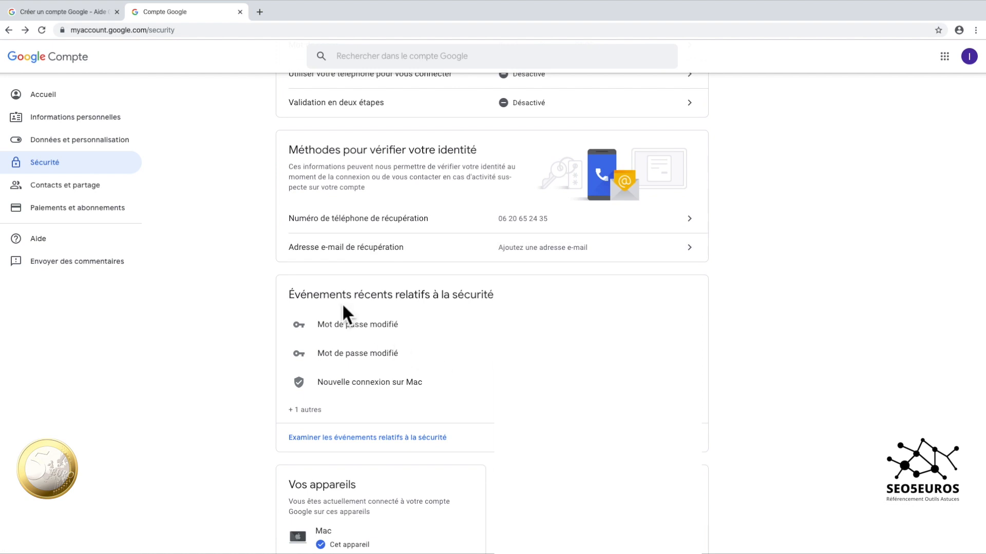
scroll(482, 329, "down", 9)
scroll(477, 349, "down", 2)
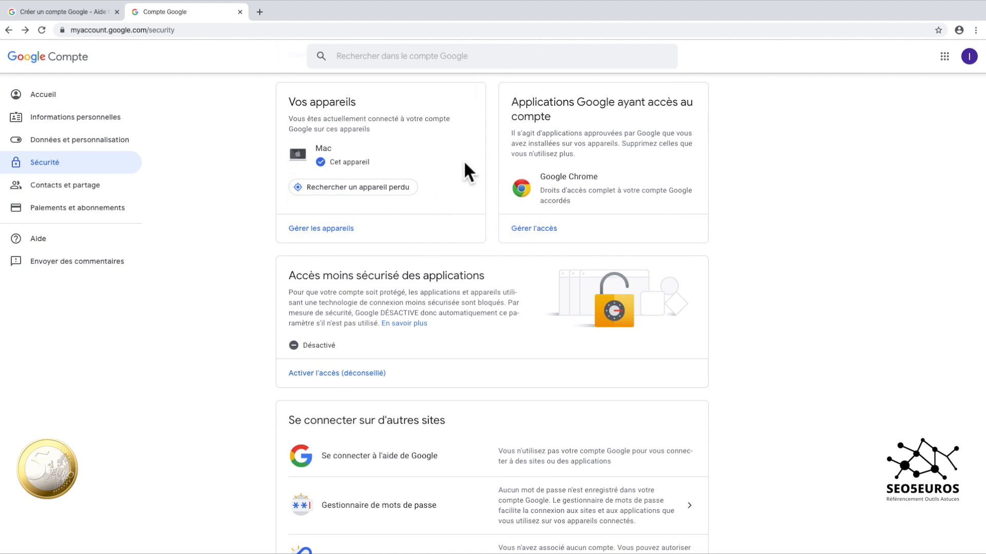
scroll(486, 312, "down", 1)
scroll(487, 312, "down", 1)
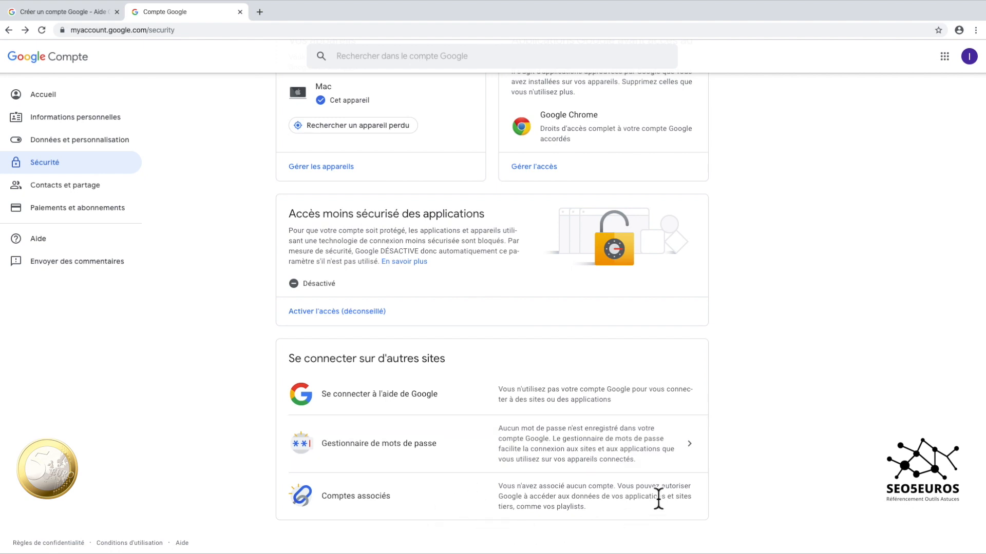
- Turn off saving contact info from interactions and review the empty contacts and blocked-users cards
left_click(83, 186)
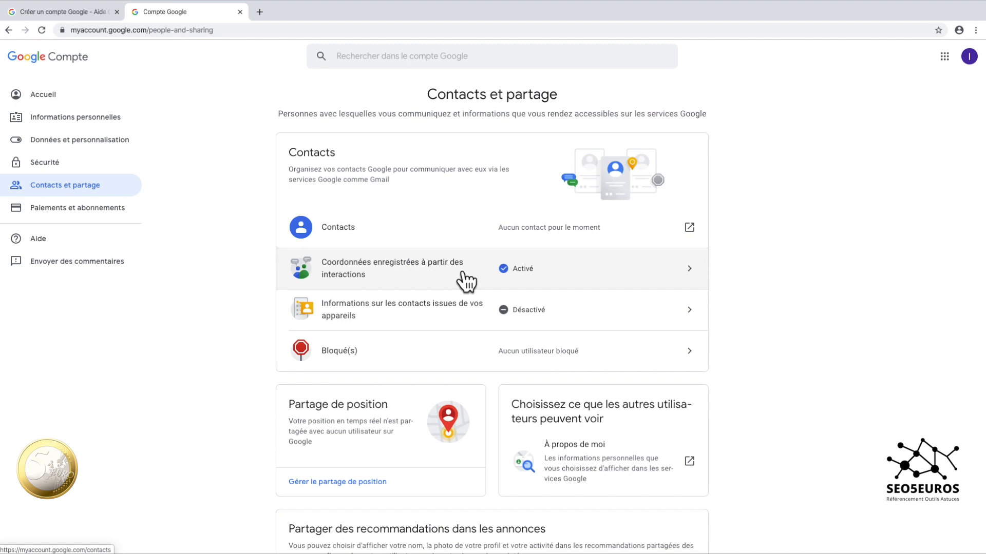
left_click(690, 268)
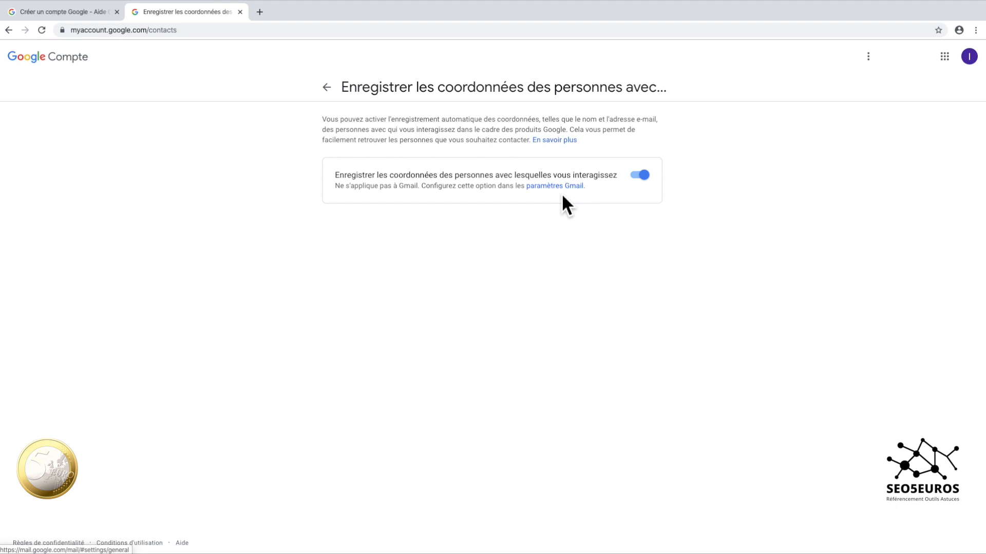
left_click(640, 177)
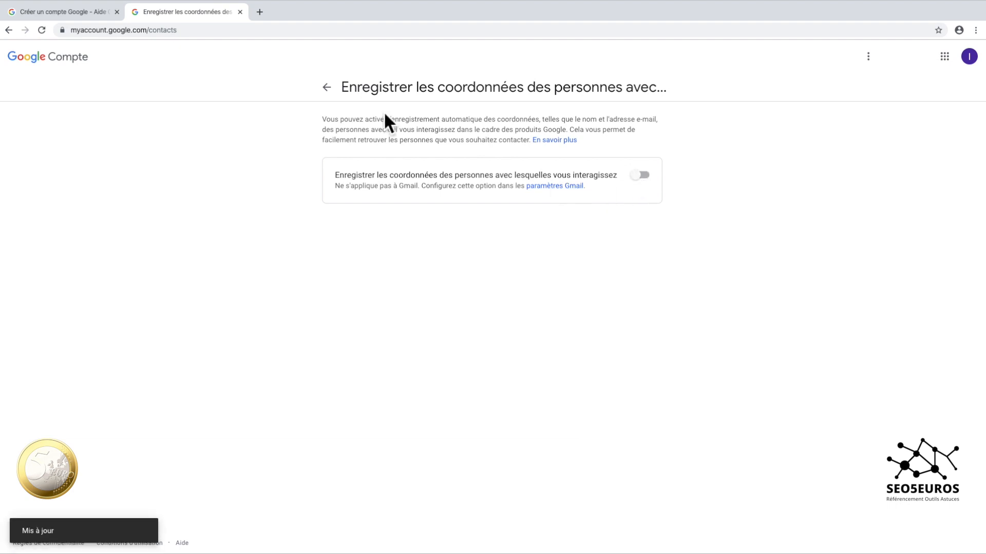
left_click(325, 88)
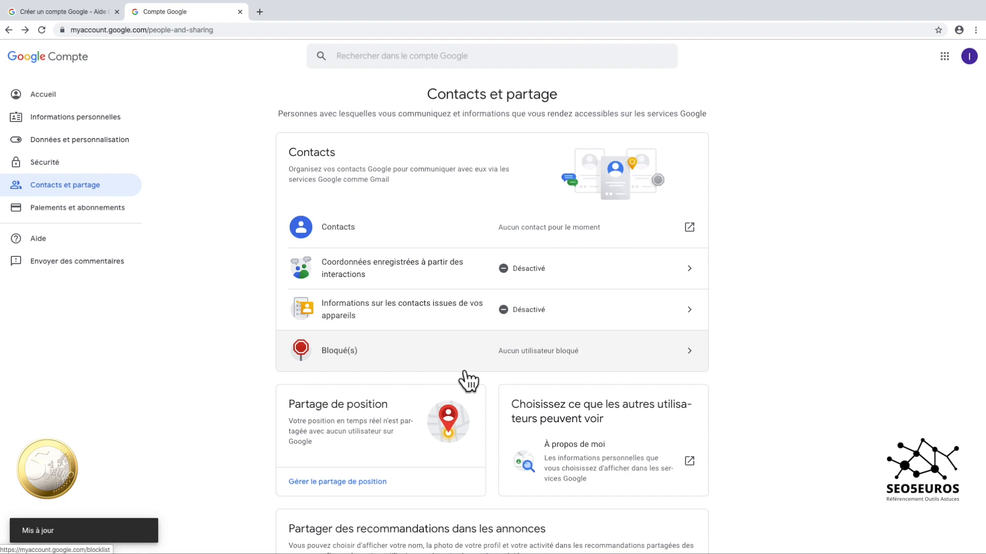
scroll(466, 380, "down", 2)
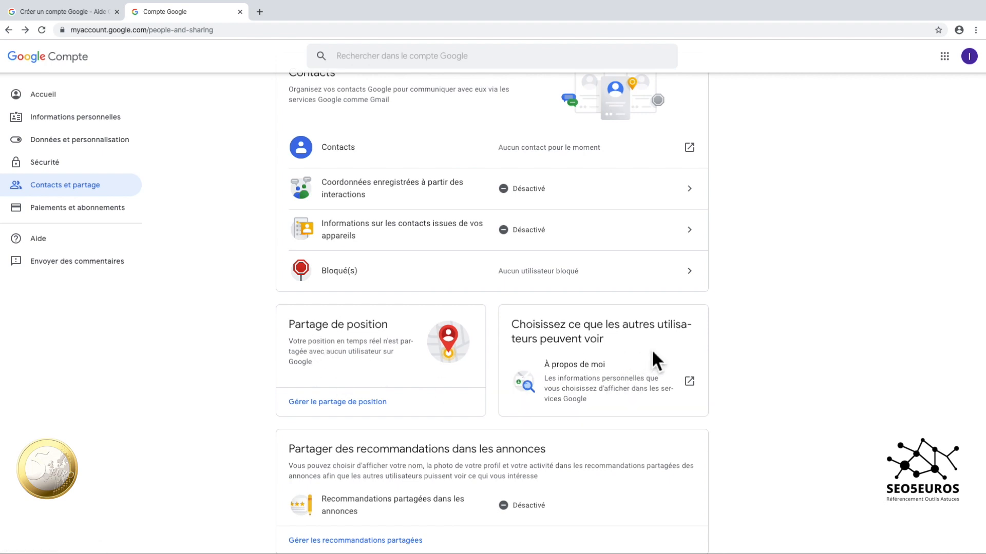
left_click(603, 409)
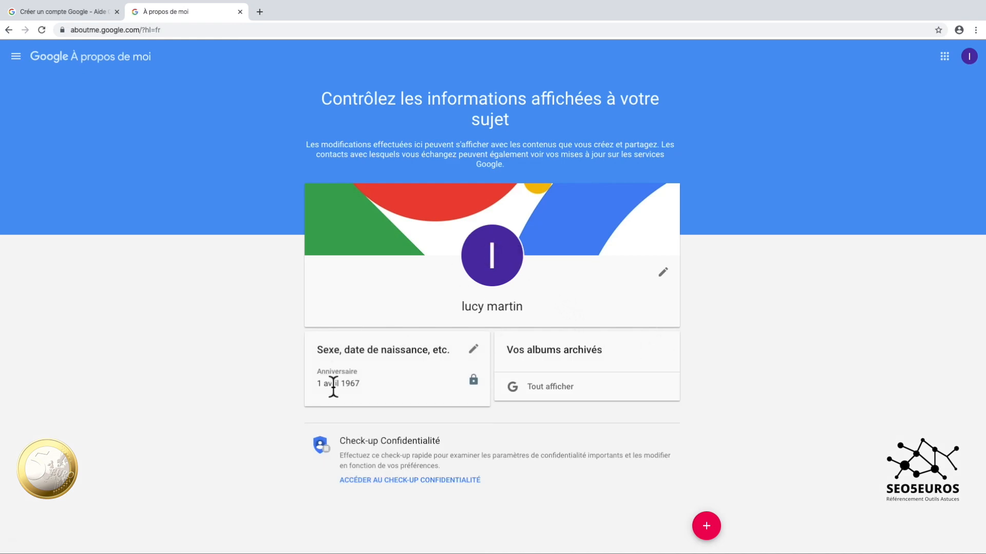
left_click(557, 389)
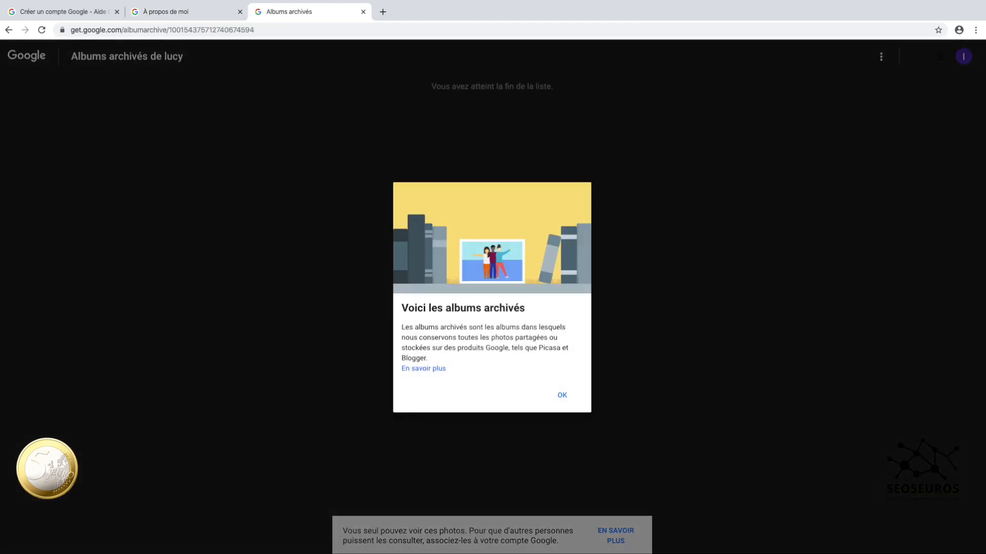
left_click(562, 395)
left_click(363, 12)
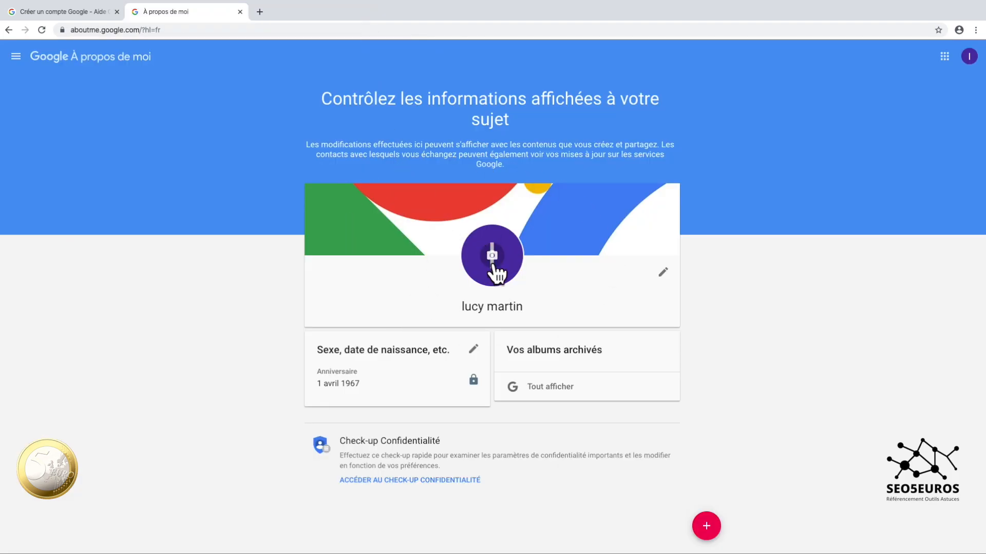
left_click(8, 30)
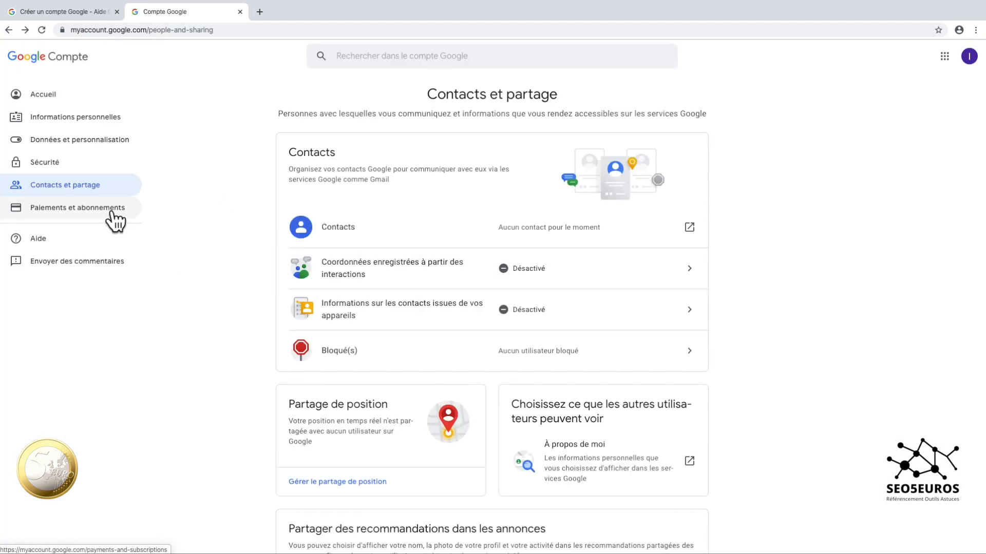
- Review the payment methods page under Paiements et abonnements
left_click(116, 213)
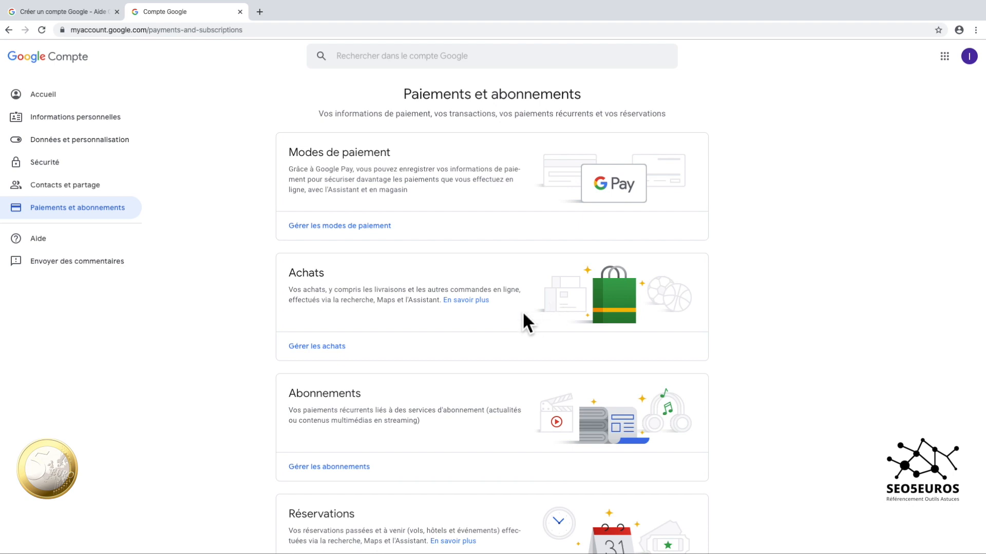
scroll(502, 391, "down", 2)
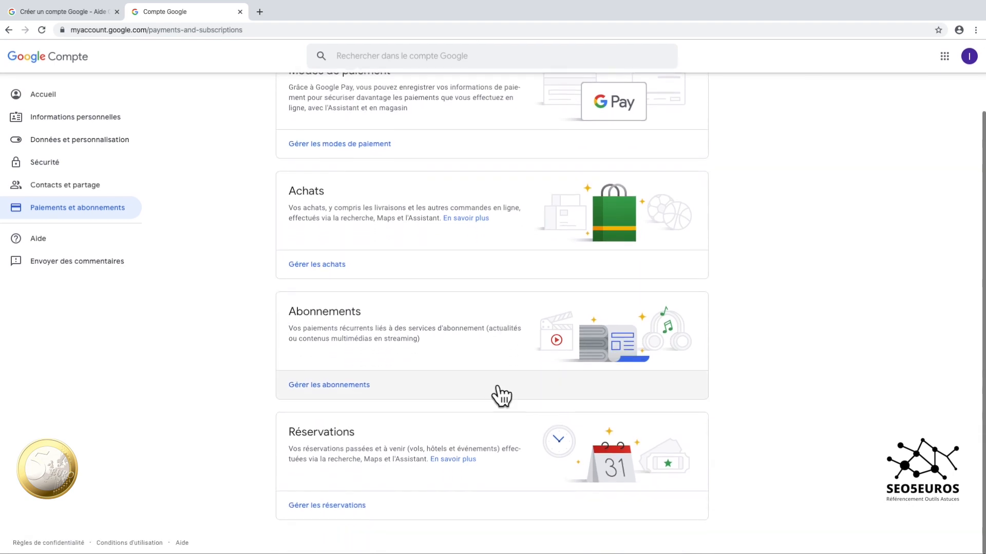
scroll(499, 389, "up", 2)
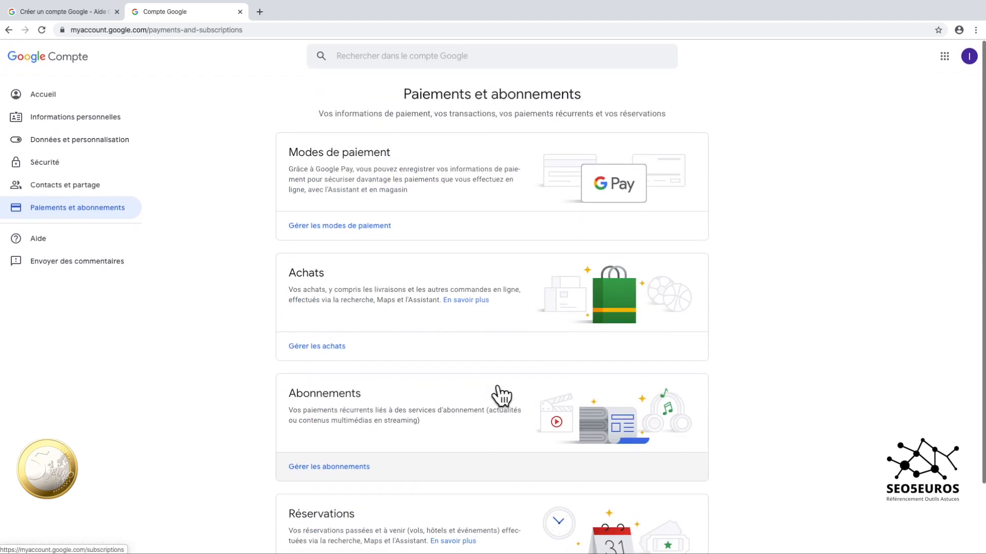
left_click(355, 225)
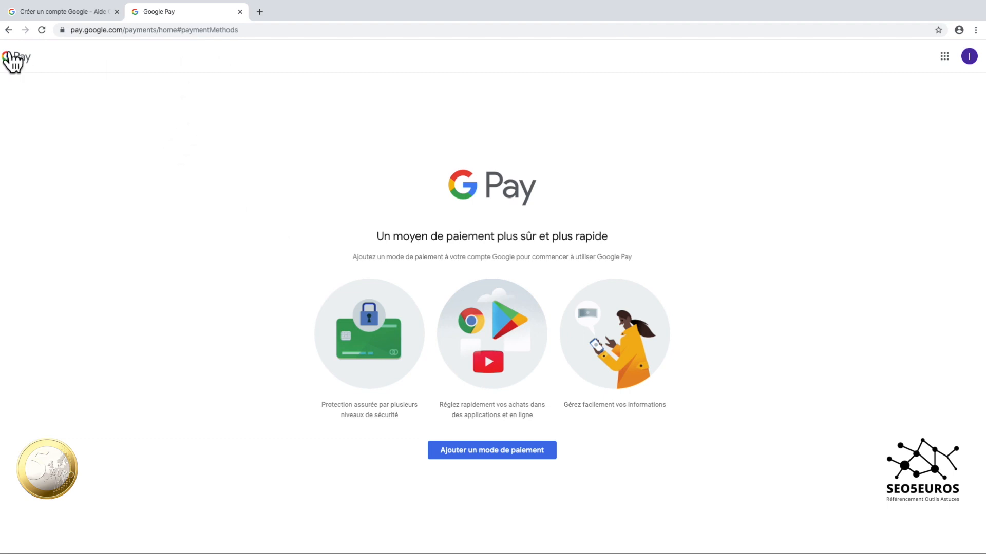
left_click(8, 30)
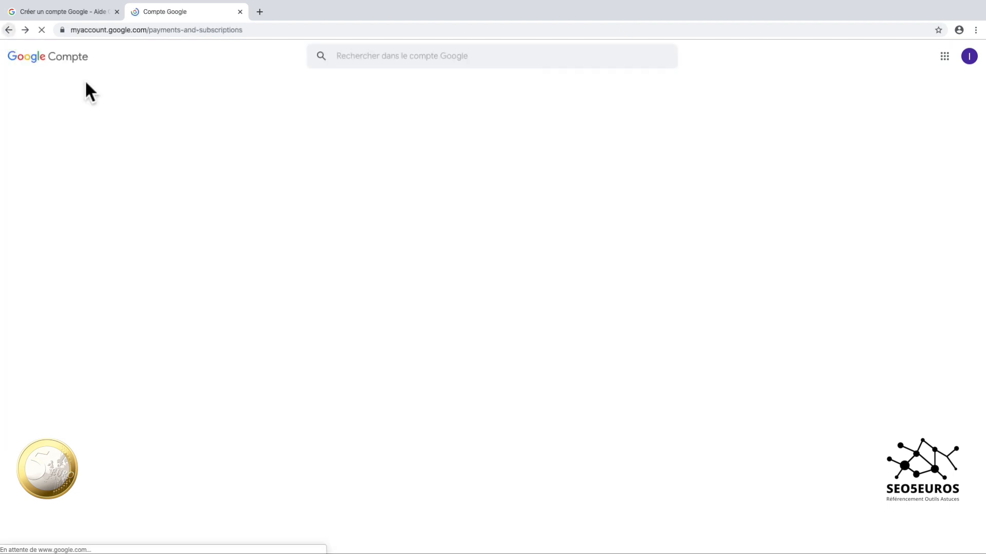
- Review the purchases and subscriptions pages (no active subscriptions), then return to the account home
left_click(334, 347)
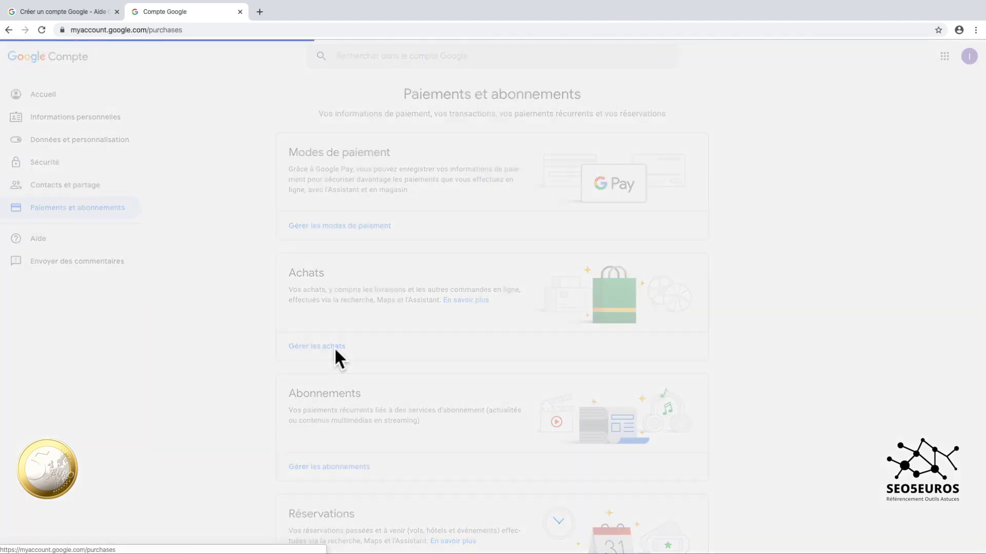
left_click(7, 32)
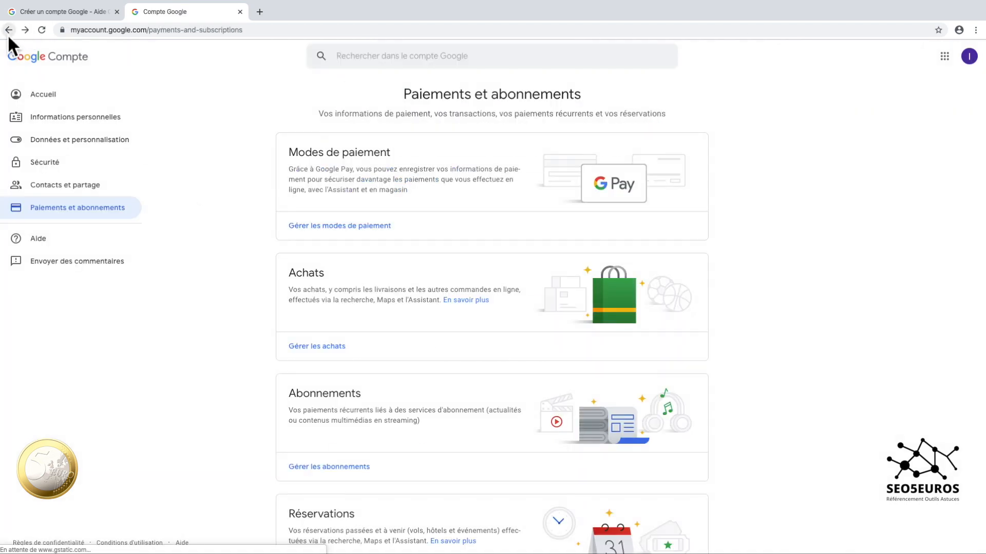
scroll(464, 440, "down", 1)
scroll(465, 439, "down", 1)
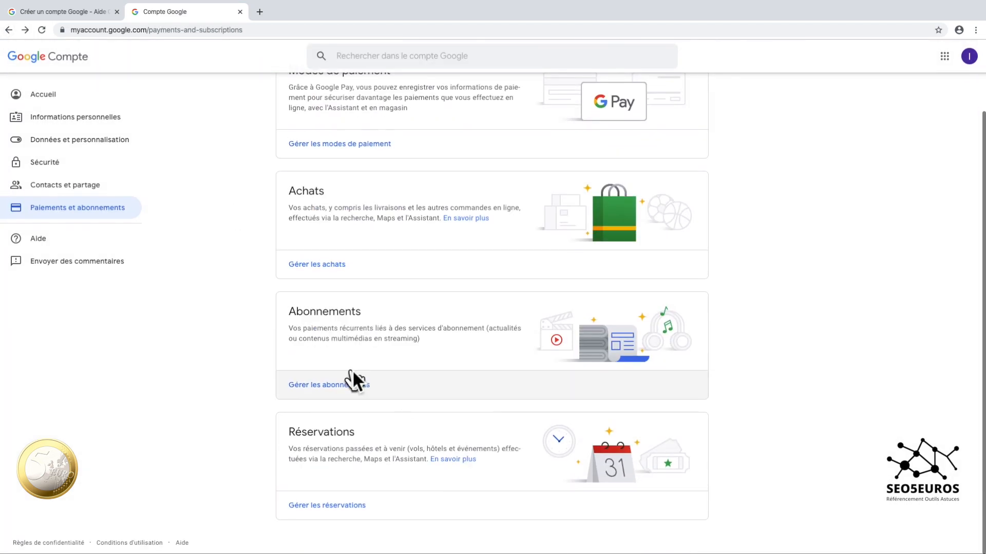
left_click(344, 385)
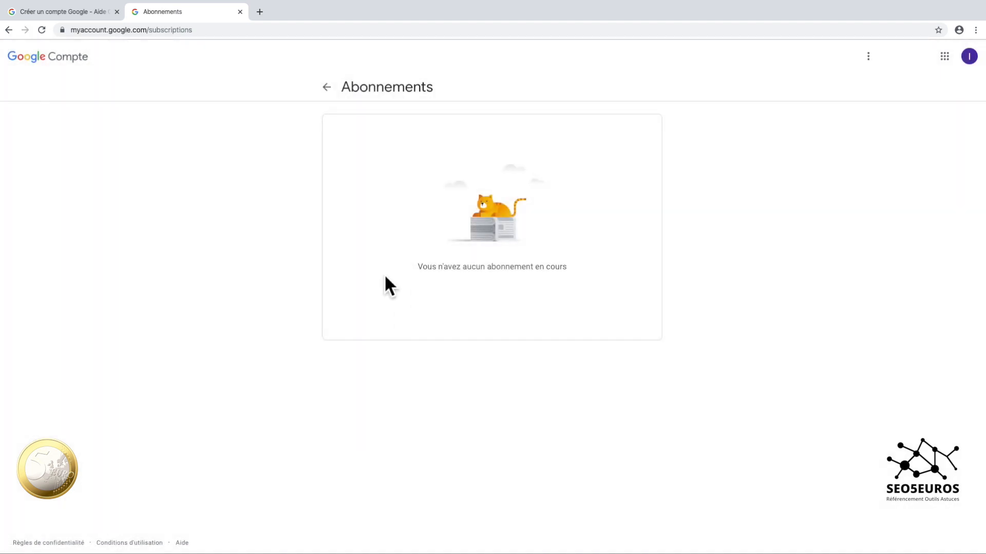
left_click(9, 29)
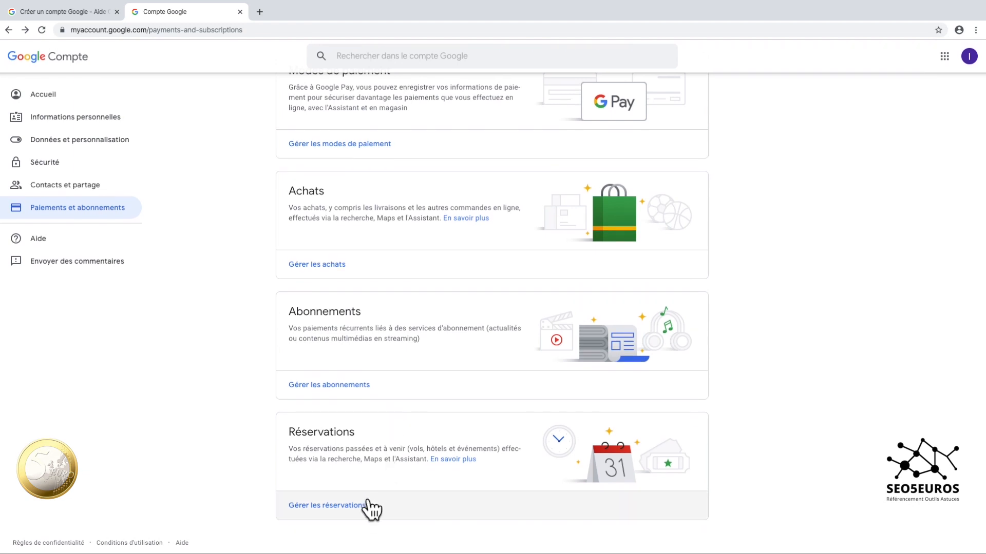
left_click(16, 94)
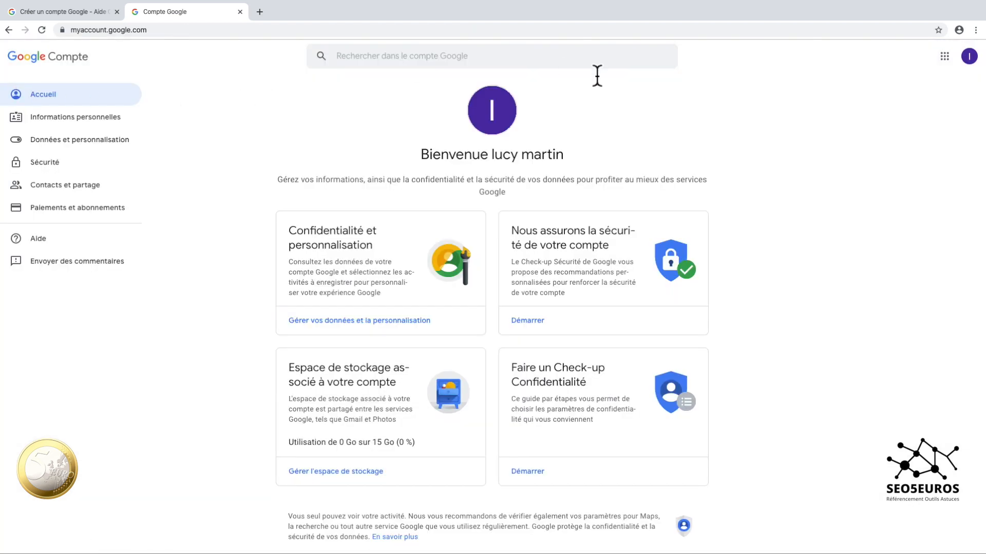
- View the signed-in account panel, then launch Gmail for the new account
left_click(969, 56)
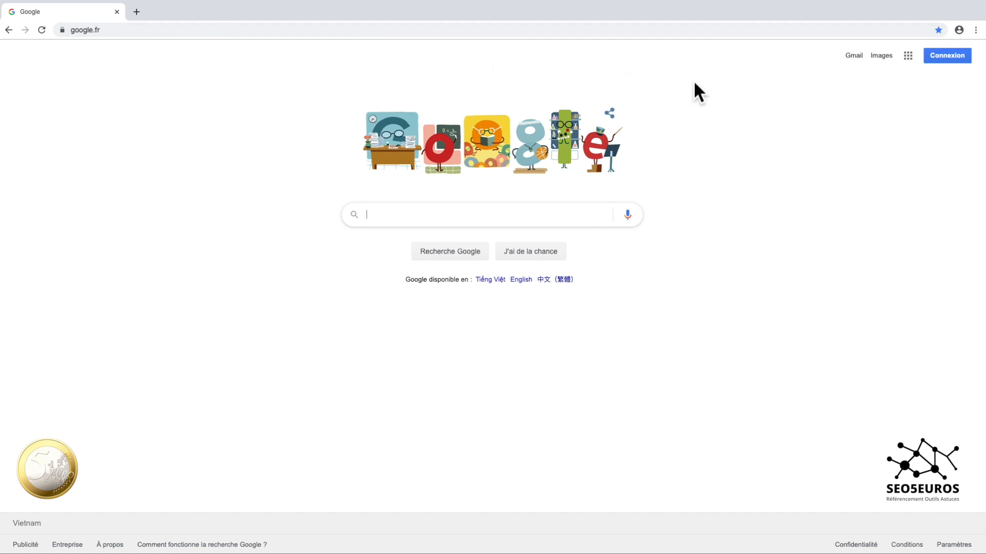
left_click(854, 55)
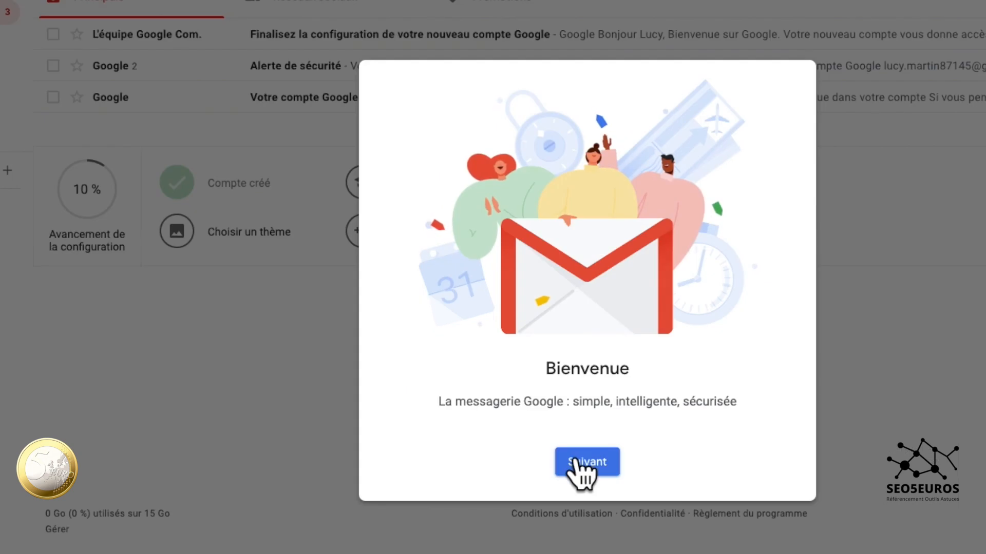
- Preview Normal, Compact and Par défaut densities, confirm Normal, then list Tous les messages
left_click(582, 465)
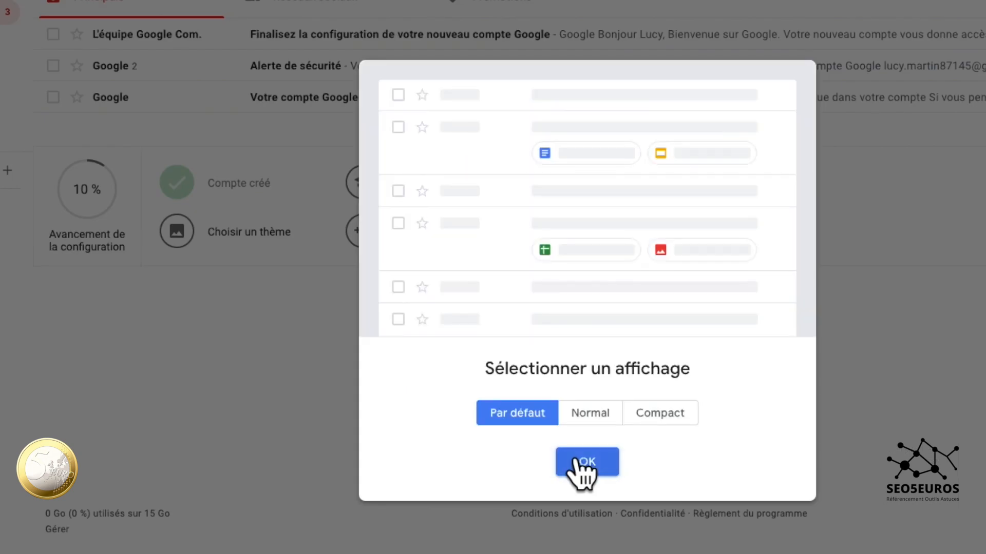
left_click(586, 413)
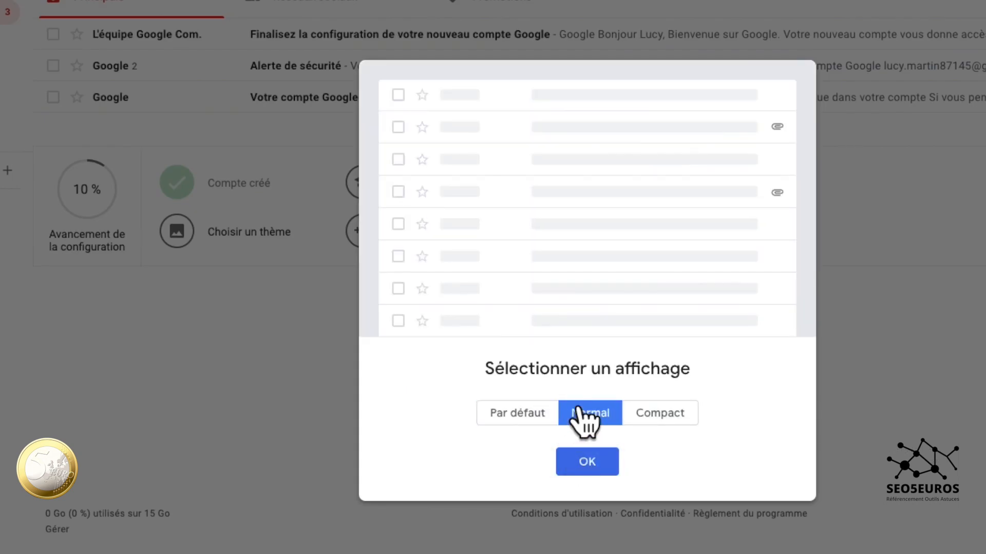
left_click(653, 413)
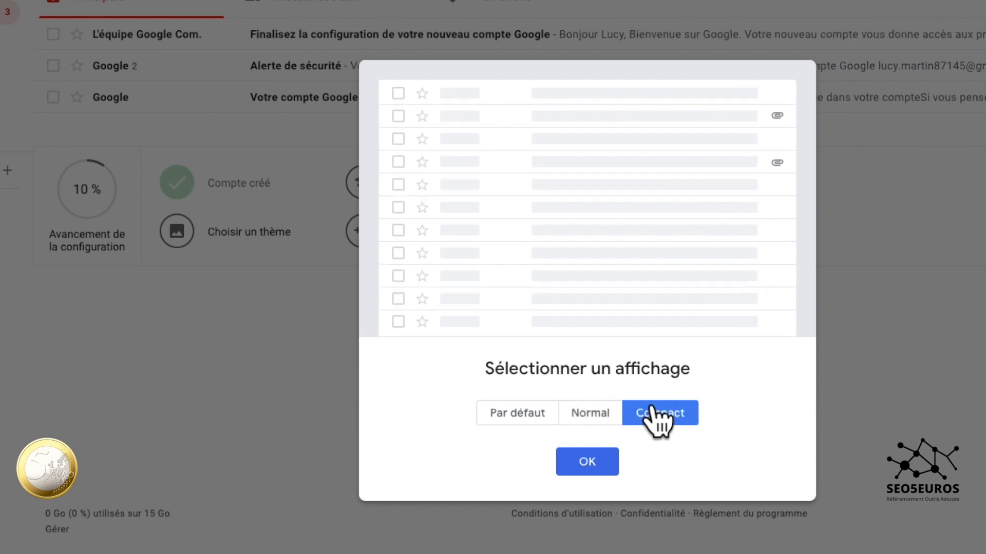
left_click(520, 414)
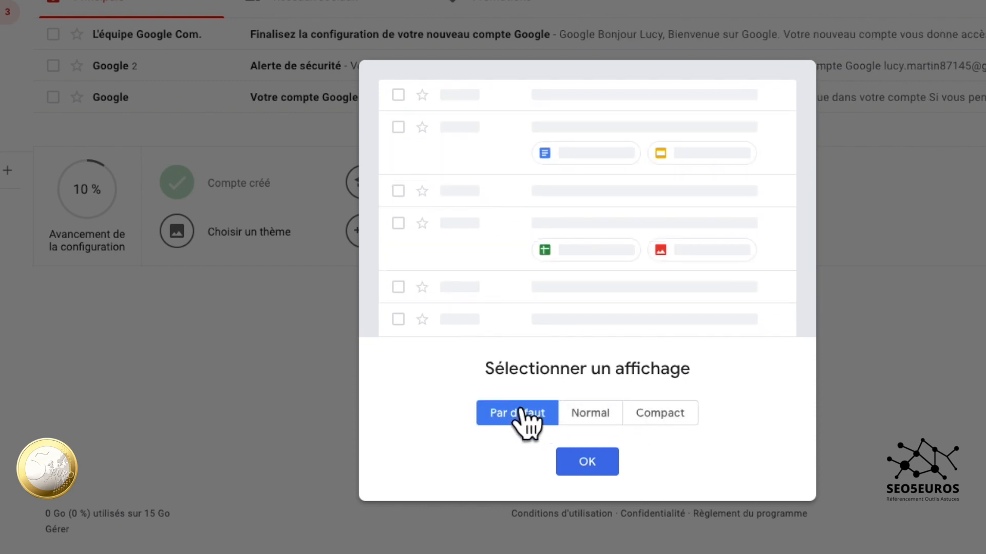
left_click(590, 415)
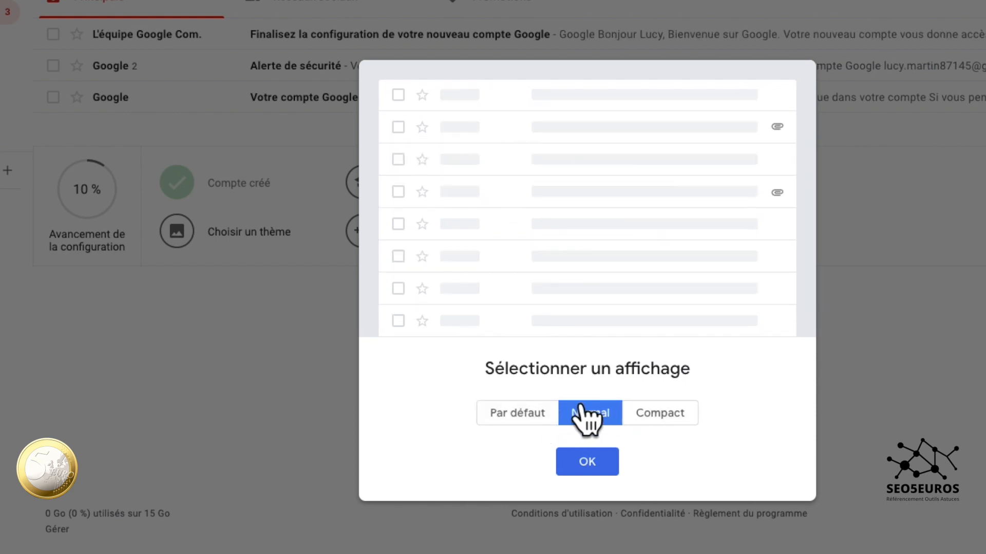
left_click(594, 458)
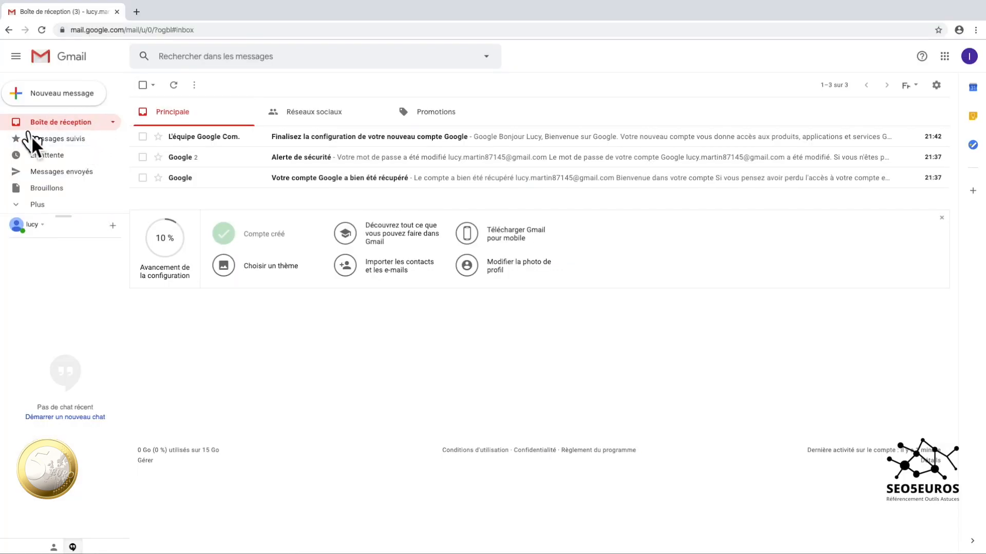
left_click(18, 206)
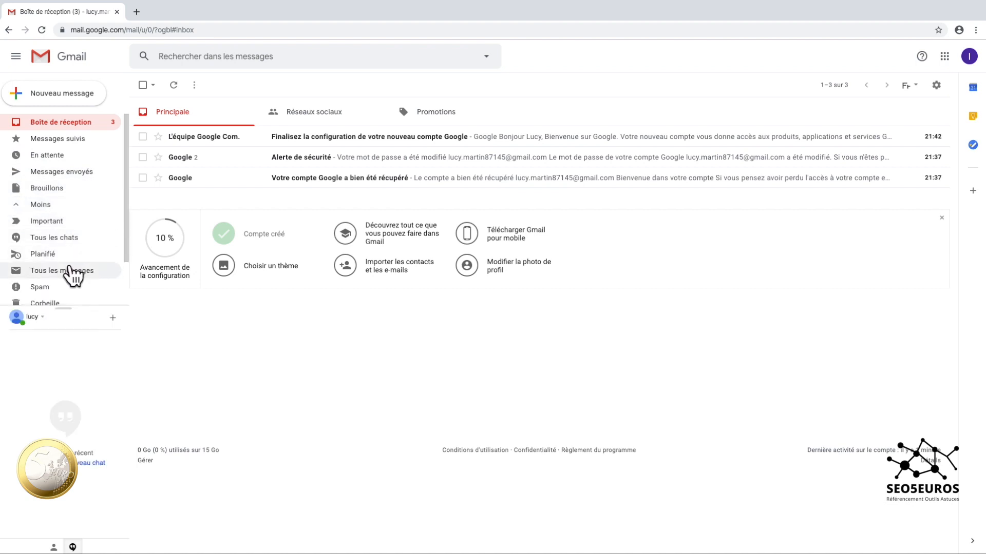
left_click(77, 272)
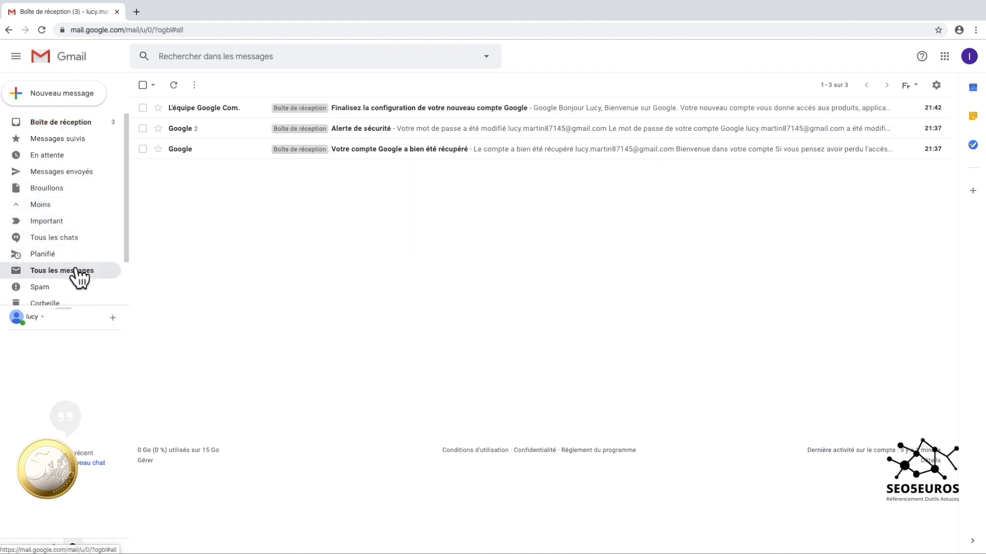